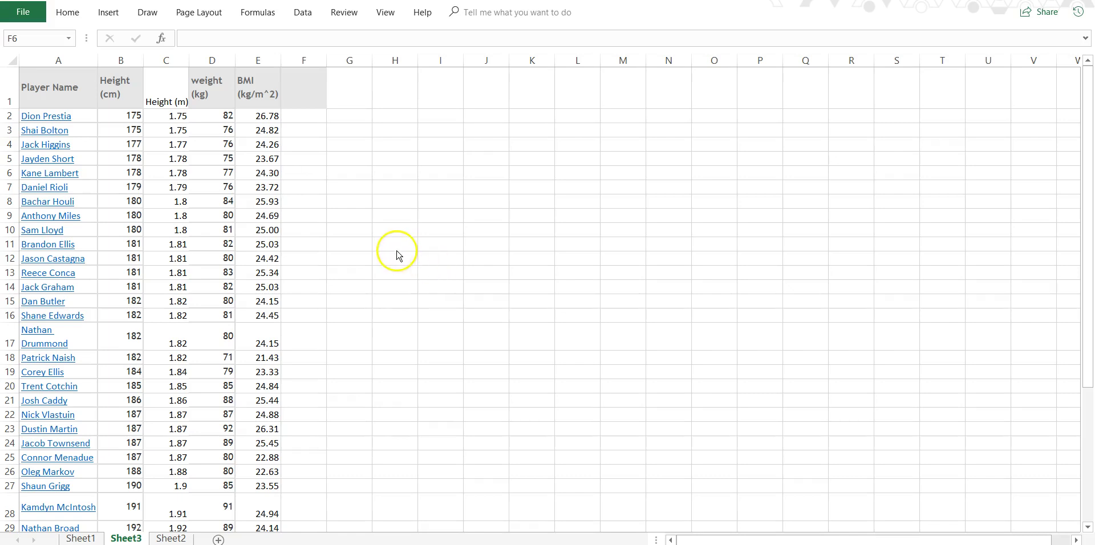
pyautogui.click(208, 55)
pyautogui.click(209, 54)
pyautogui.click(261, 60)
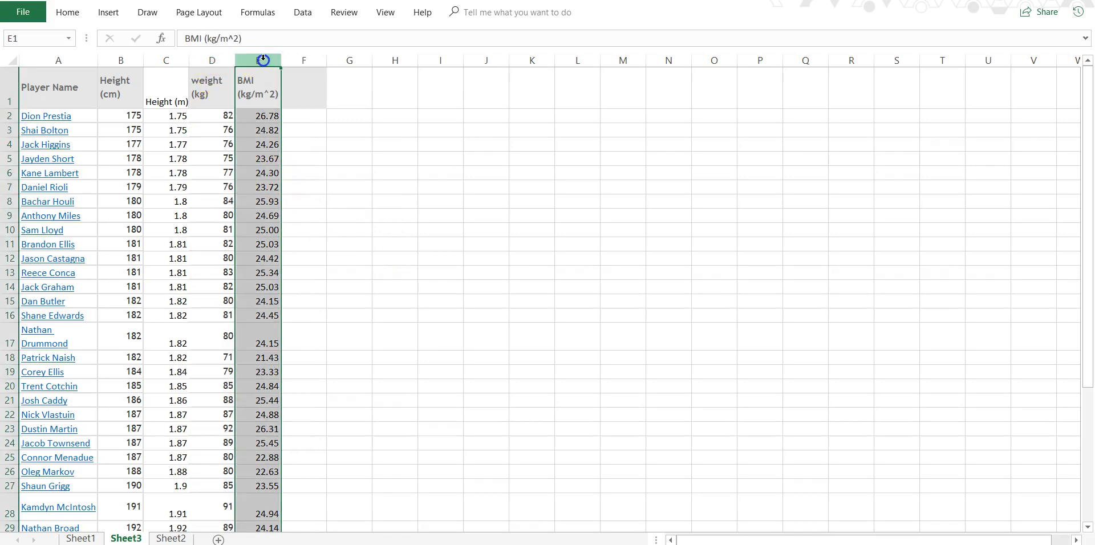
pyautogui.click(403, 223)
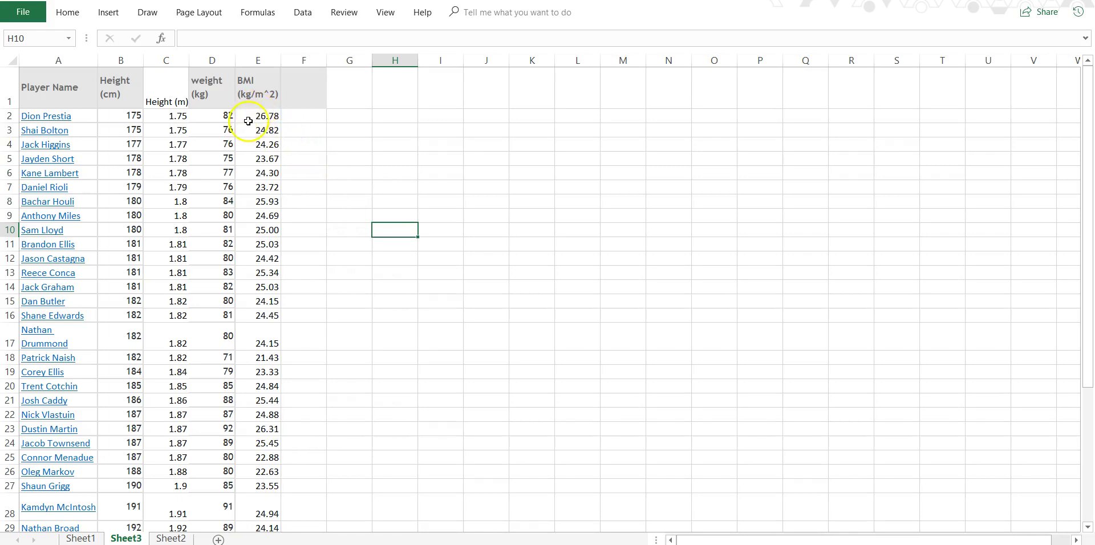
# - Insert a markers-only scatter chart from the weight (kg) and BMI (kg/m^2) columns
pyautogui.click(215, 63)
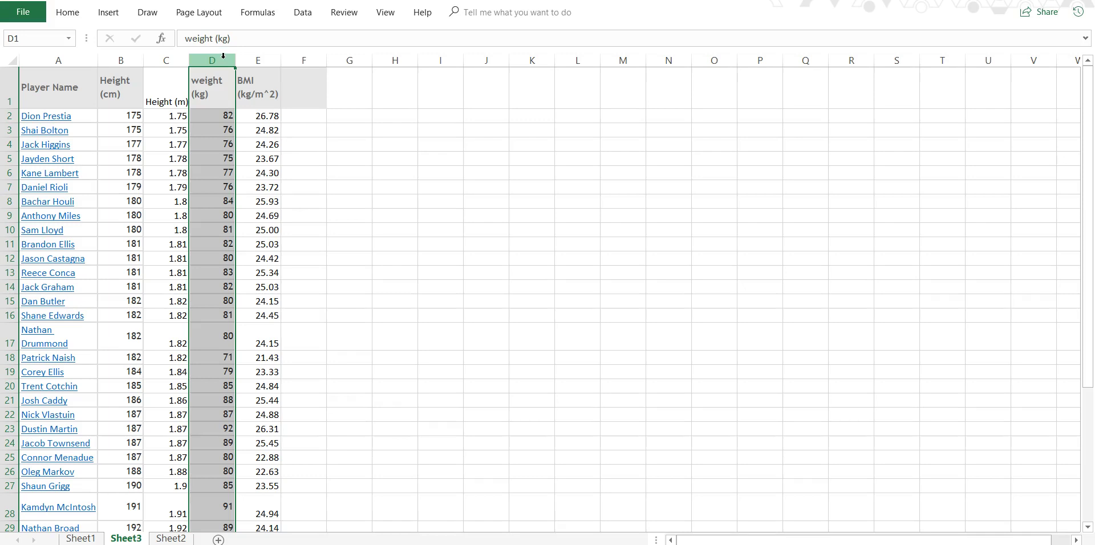
pyautogui.keyDown('ctrl'); pyautogui.click(255, 61); pyautogui.keyUp('ctrl')
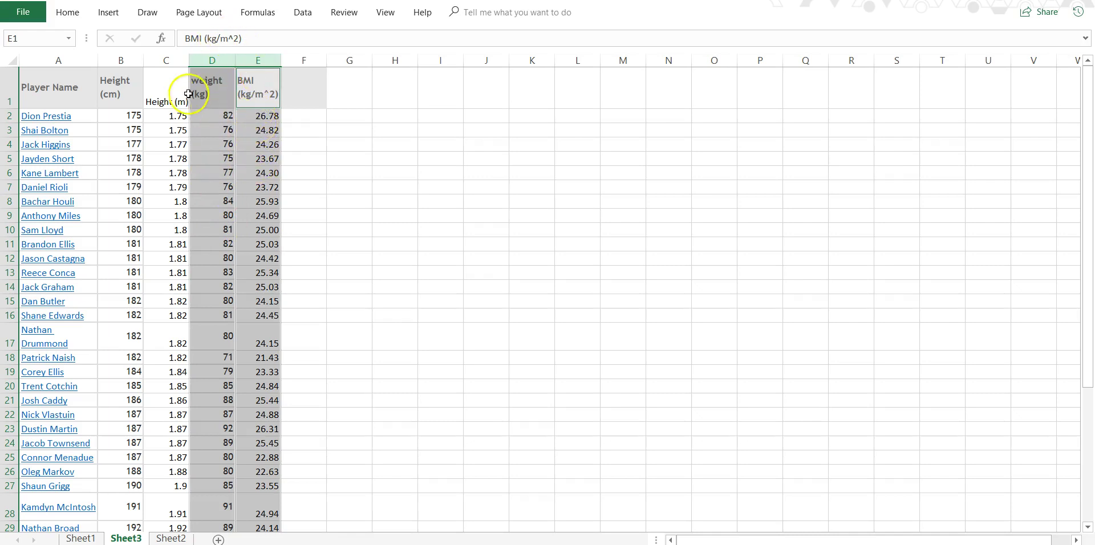
pyautogui.click(106, 13)
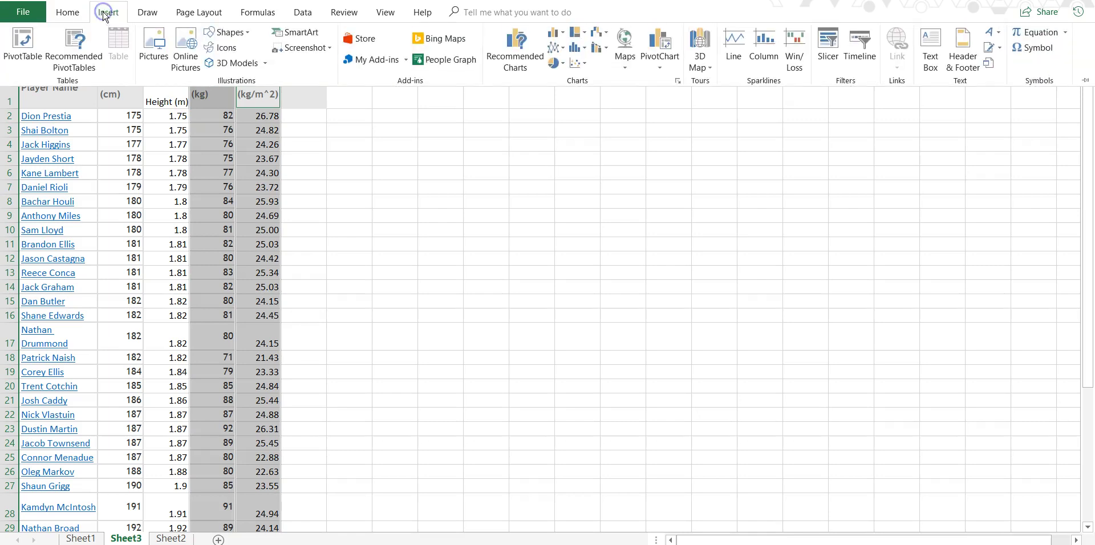
pyautogui.click(582, 65)
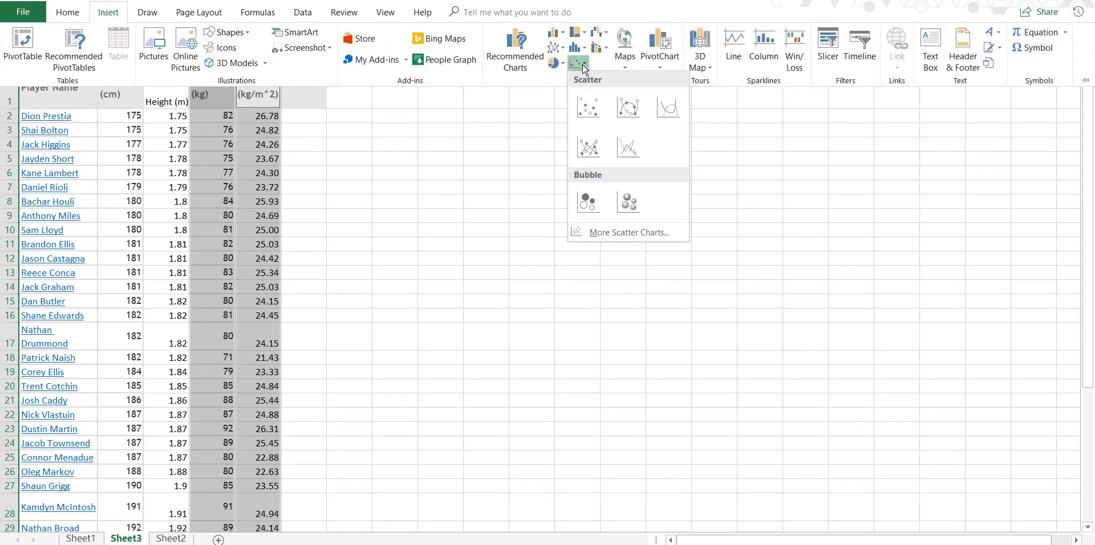
pyautogui.click(589, 107)
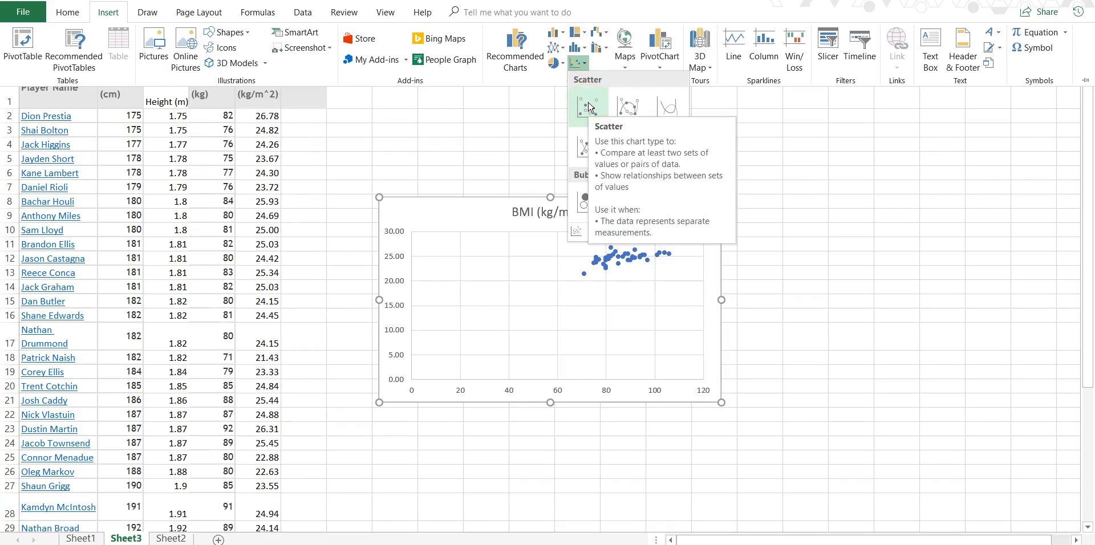
# - Move the scatter chart beside the player data and enlarge it to span about columns G to Q and rows 1 to 28
pyautogui.click(477, 215)
pyautogui.moveTo(476, 215); pyautogui.dragTo(434, 90)
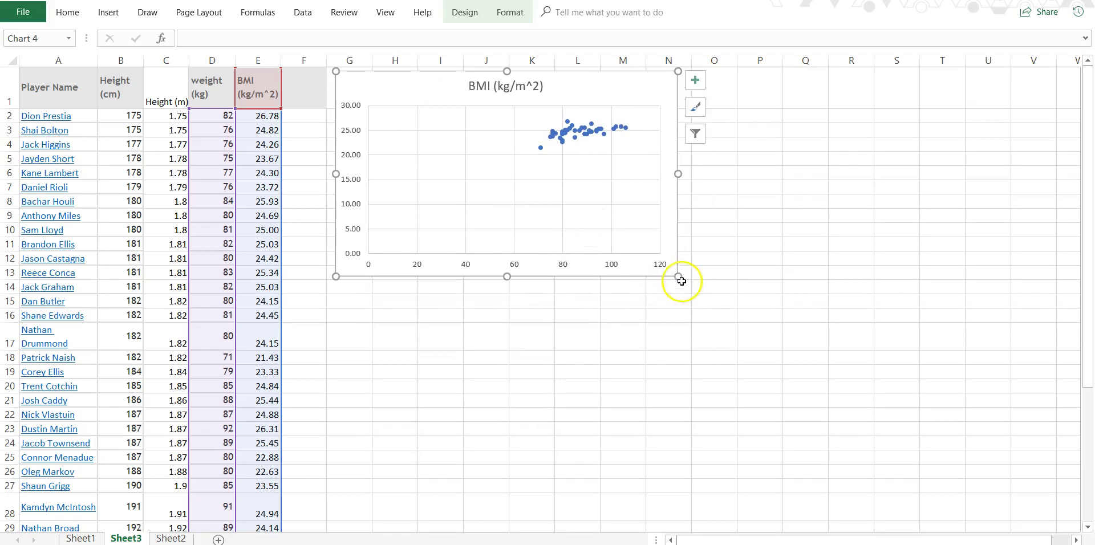
pyautogui.moveTo(673, 274); pyautogui.dragTo(828, 205)
pyautogui.scroll(2, 865, 291)
pyautogui.moveTo(827, 289); pyautogui.dragTo(830, 444)
pyautogui.scroll(1, 864, 428)
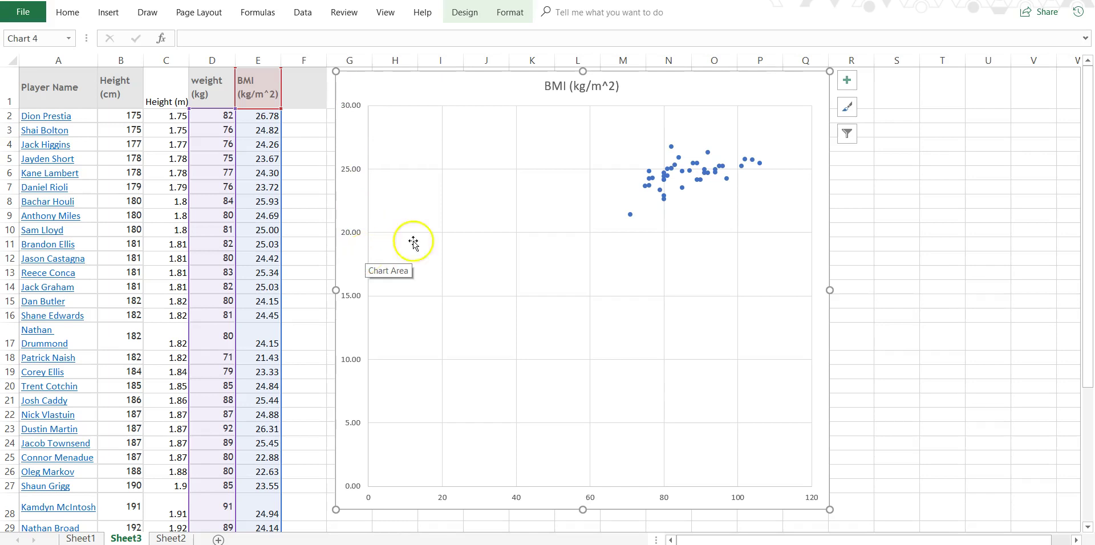
pyautogui.click(635, 208)
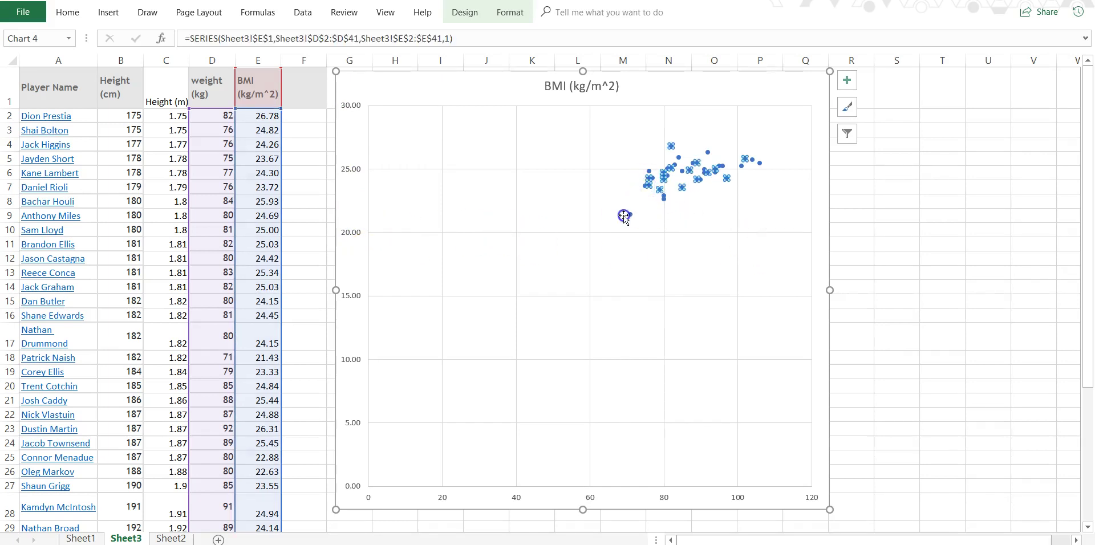
pyautogui.click(630, 215)
pyautogui.moveTo(278, 235); pyautogui.dragTo(203, 231)
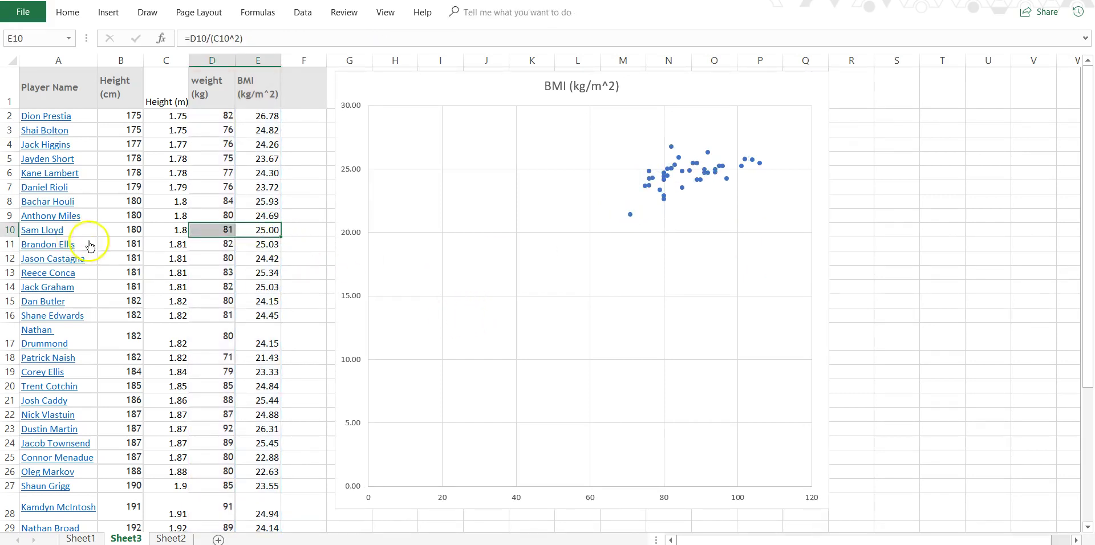
pyautogui.click(41, 222)
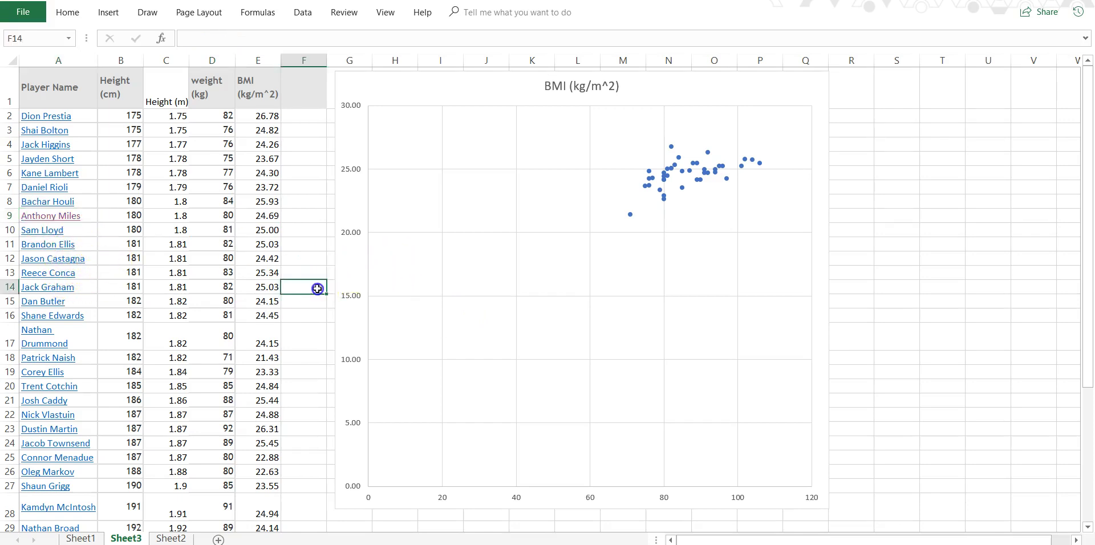
pyautogui.hotkey('alt', 'Tab')
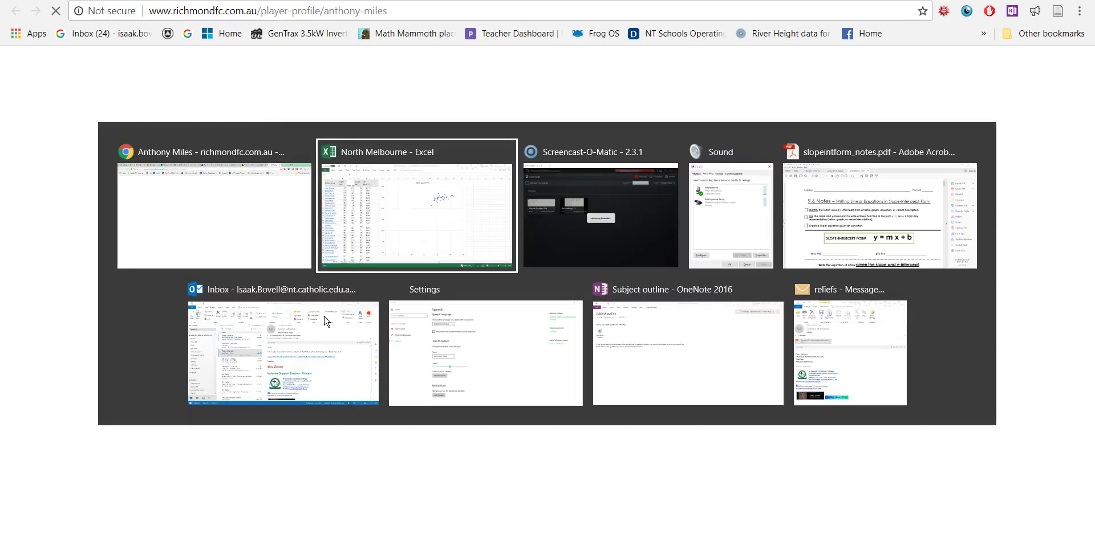
pyautogui.click(858, 256)
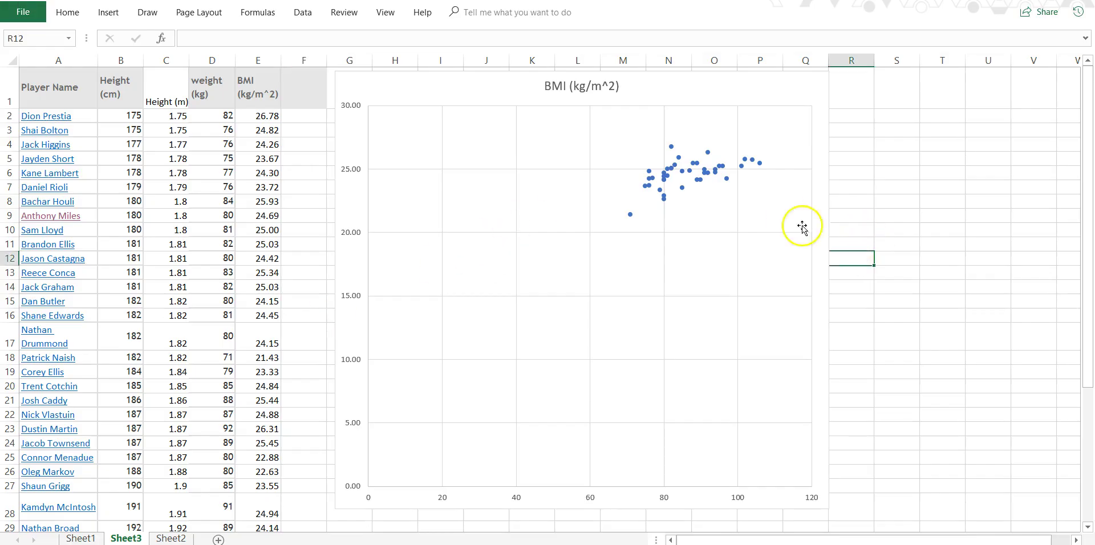
# - Delete the horizontal and vertical gridlines from the scatter chart
pyautogui.click(634, 85)
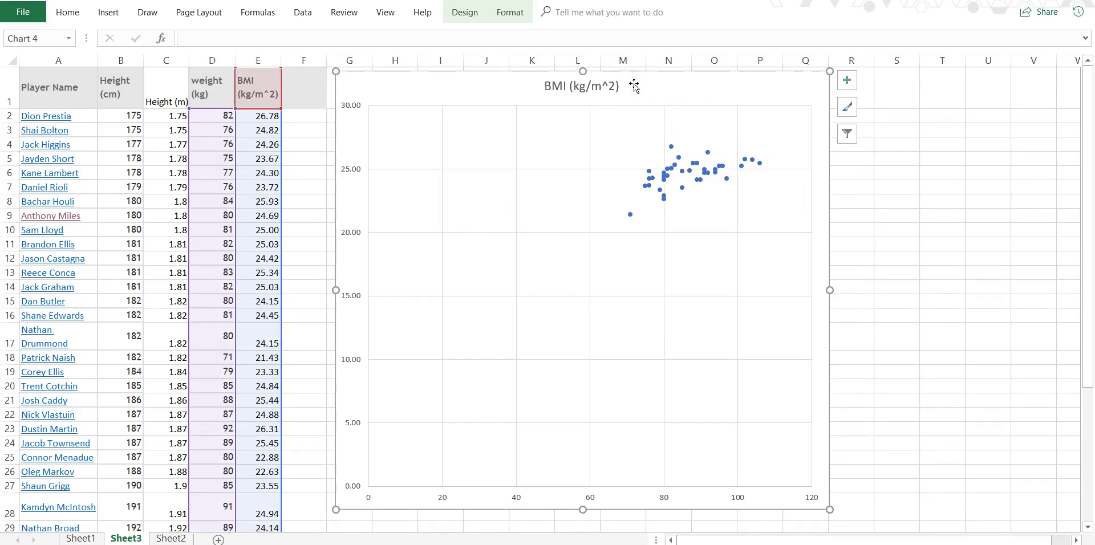
pyautogui.click(532, 166)
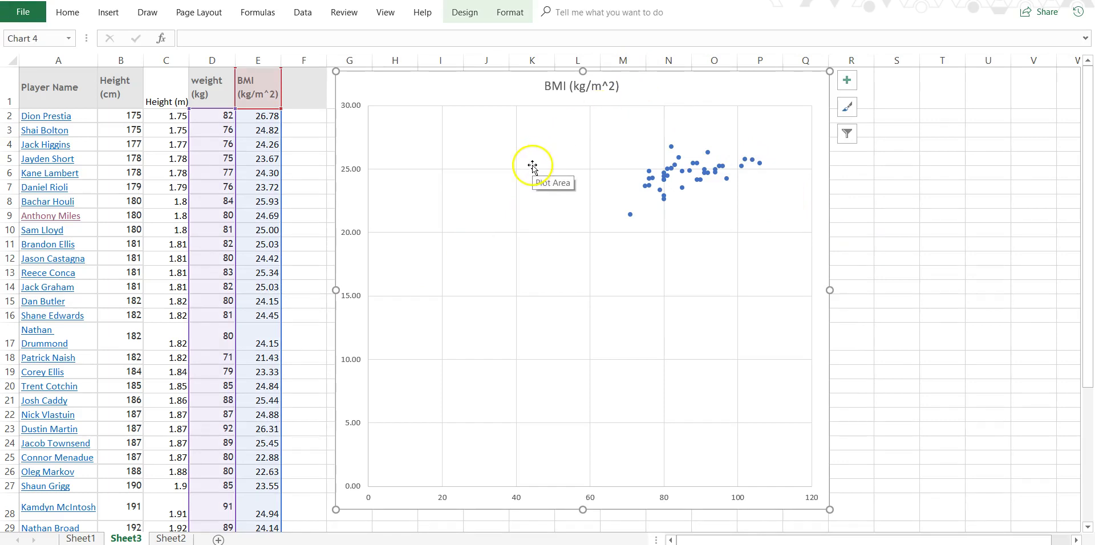
pyautogui.click(545, 171)
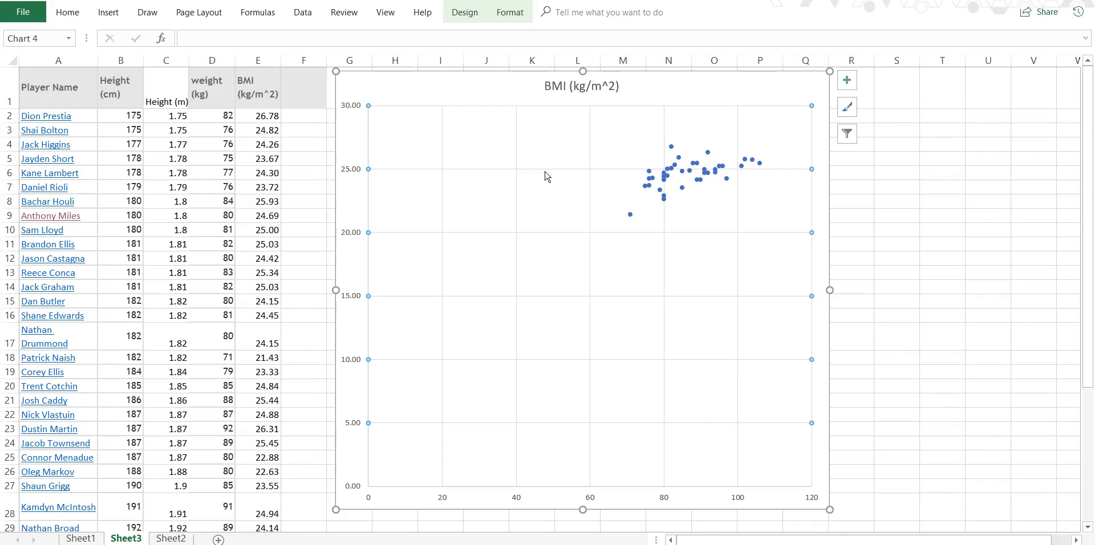
pyautogui.click(545, 176)
pyautogui.click(518, 214)
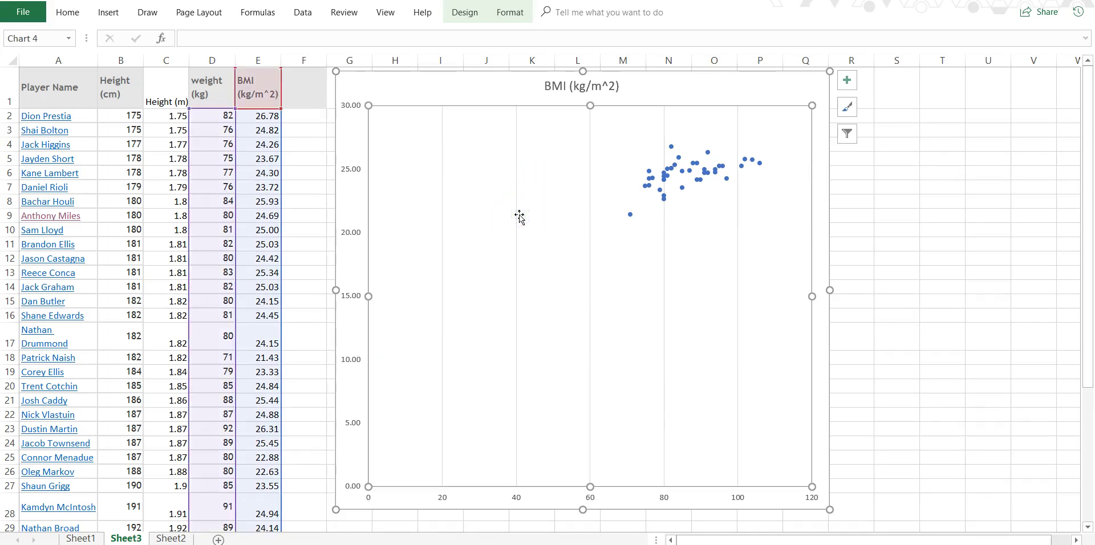
pyautogui.click(515, 217)
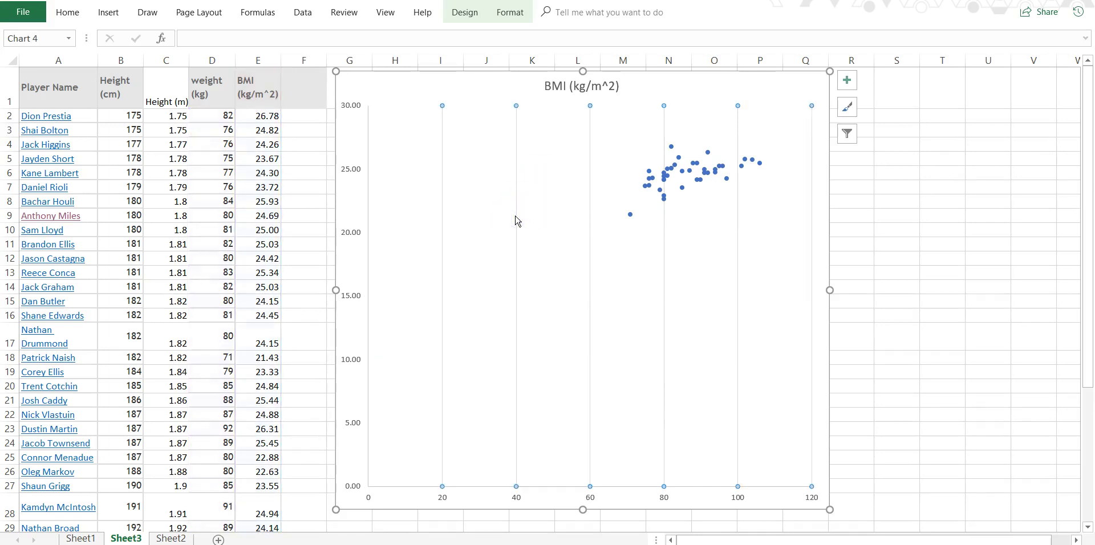
pyautogui.click(515, 217)
pyautogui.click(505, 236)
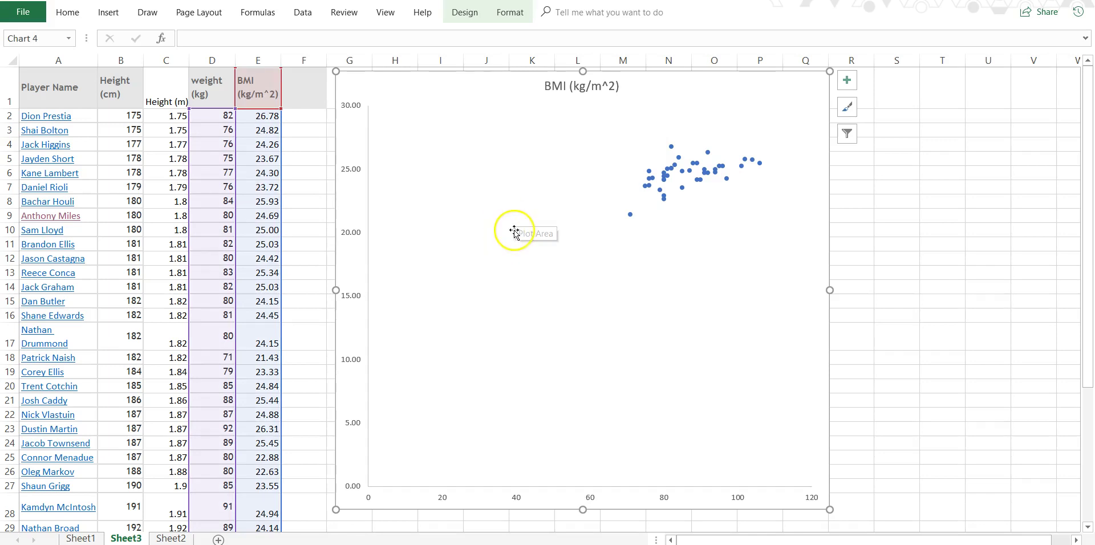
# - Open the chart title's formatting options and view those of the plot area and chart area
pyautogui.click(611, 88)
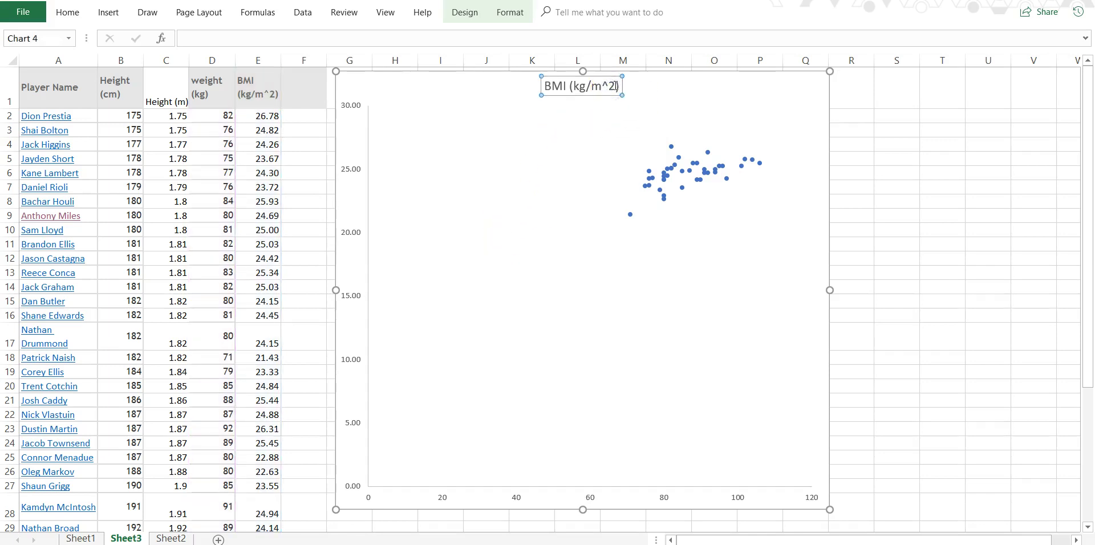
pyautogui.doubleClick(612, 88)
pyautogui.click(384, 257)
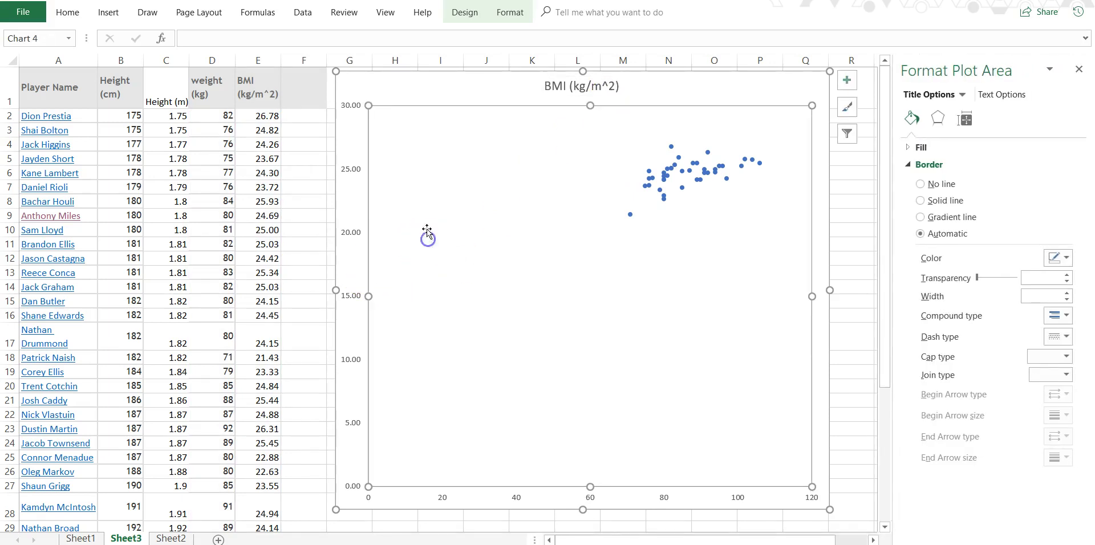
pyautogui.click(421, 94)
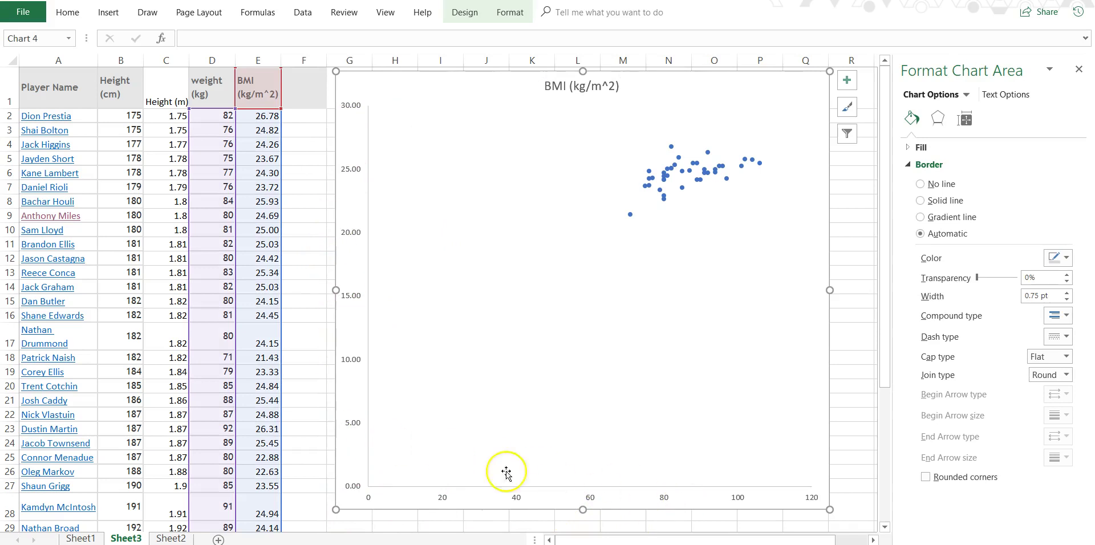
pyautogui.click(484, 90)
pyautogui.click(465, 14)
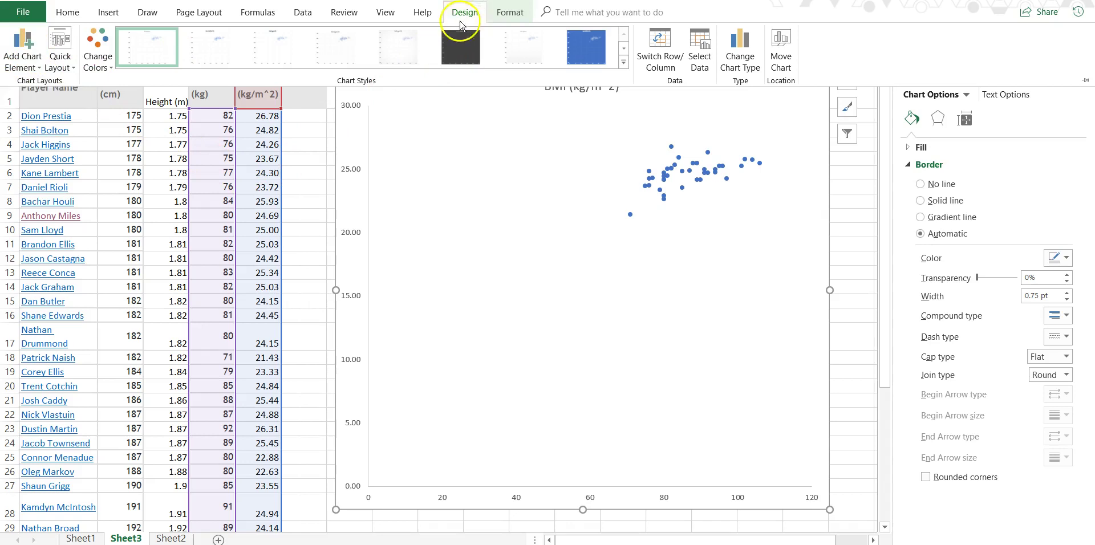
pyautogui.click(29, 67)
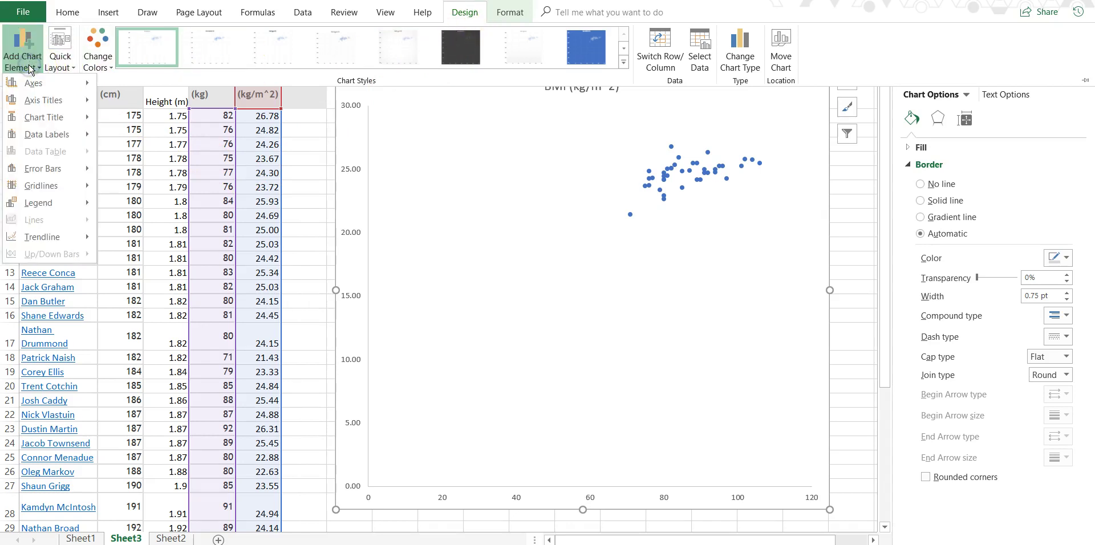
pyautogui.moveTo(46, 100)
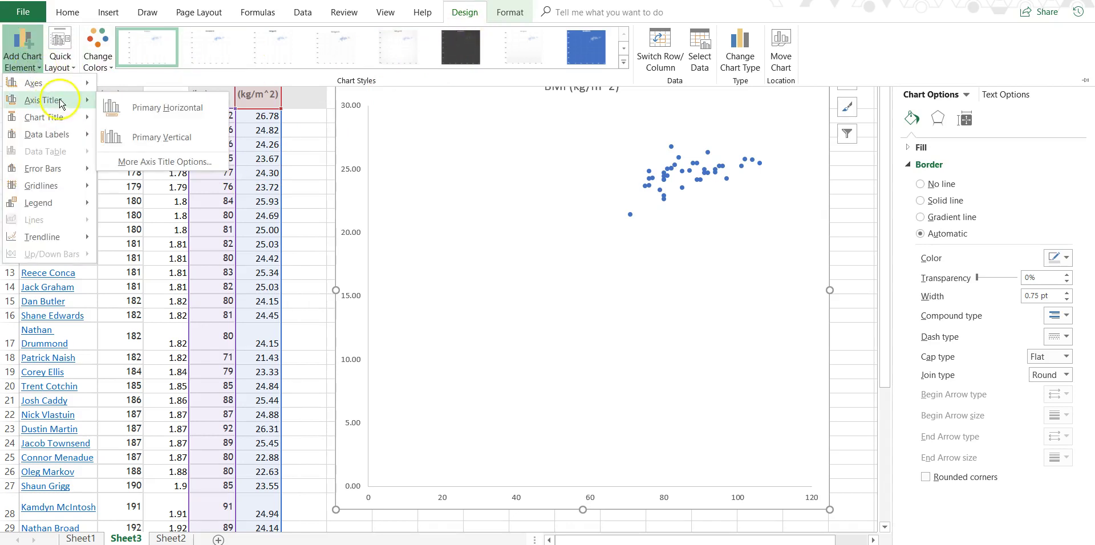
pyautogui.click(142, 108)
pyautogui.click(157, 145)
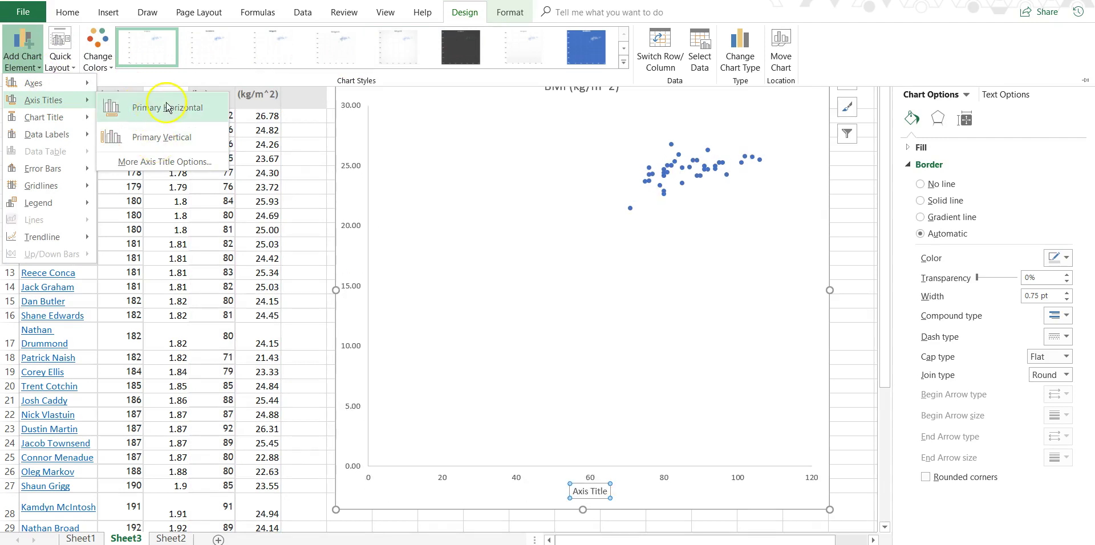
pyautogui.click(361, 67)
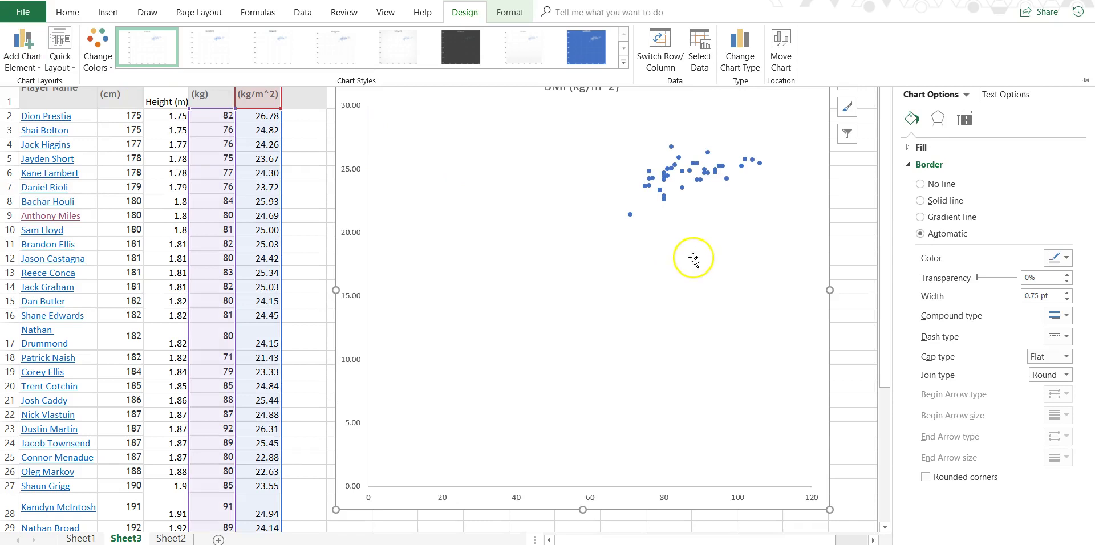
pyautogui.click(851, 143)
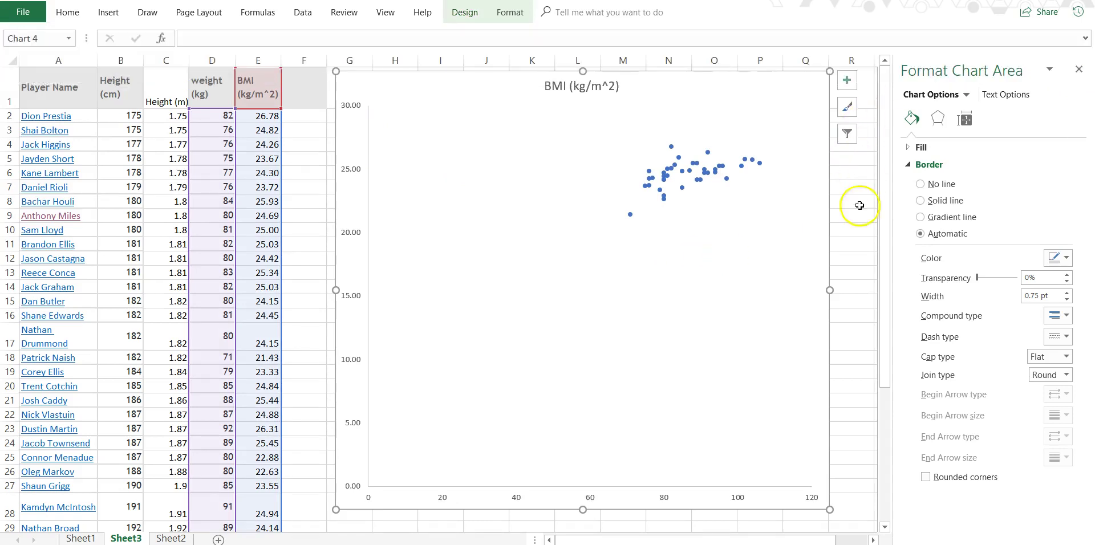
# - Add primary horizontal and primary vertical axis titles to the scatter chart
pyautogui.click(846, 79)
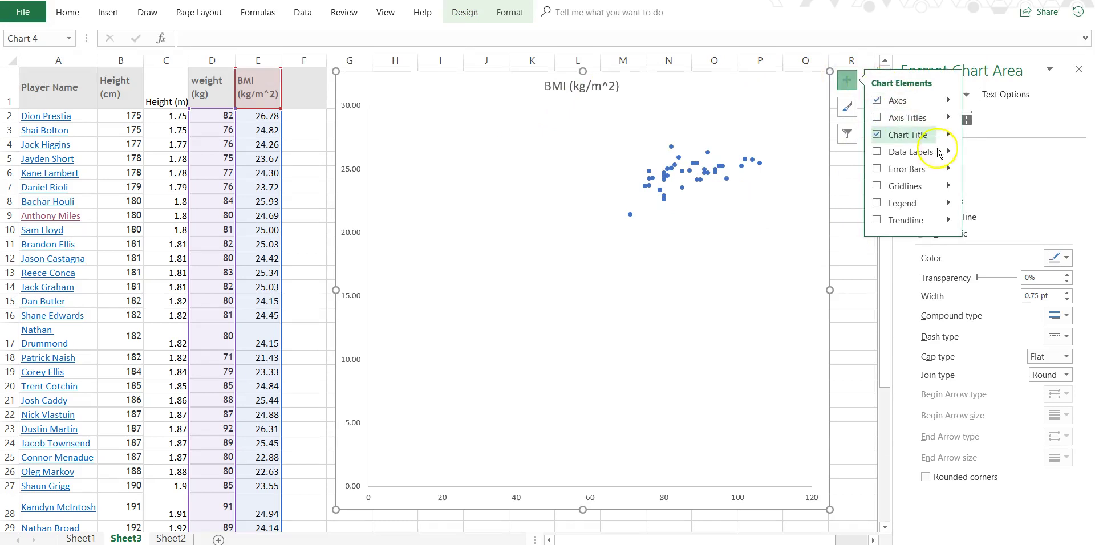
pyautogui.click(877, 118)
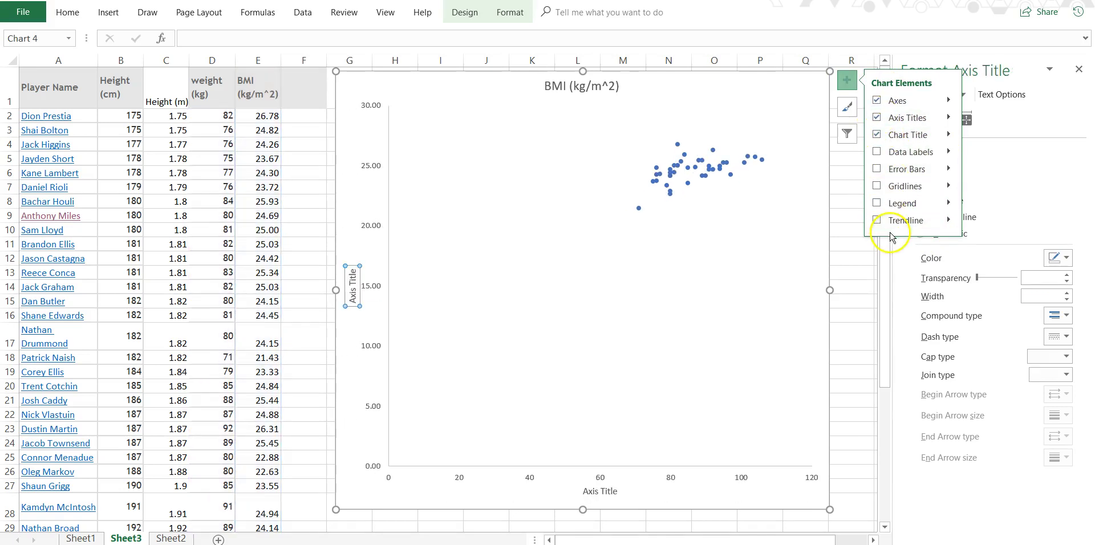
pyautogui.click(949, 118)
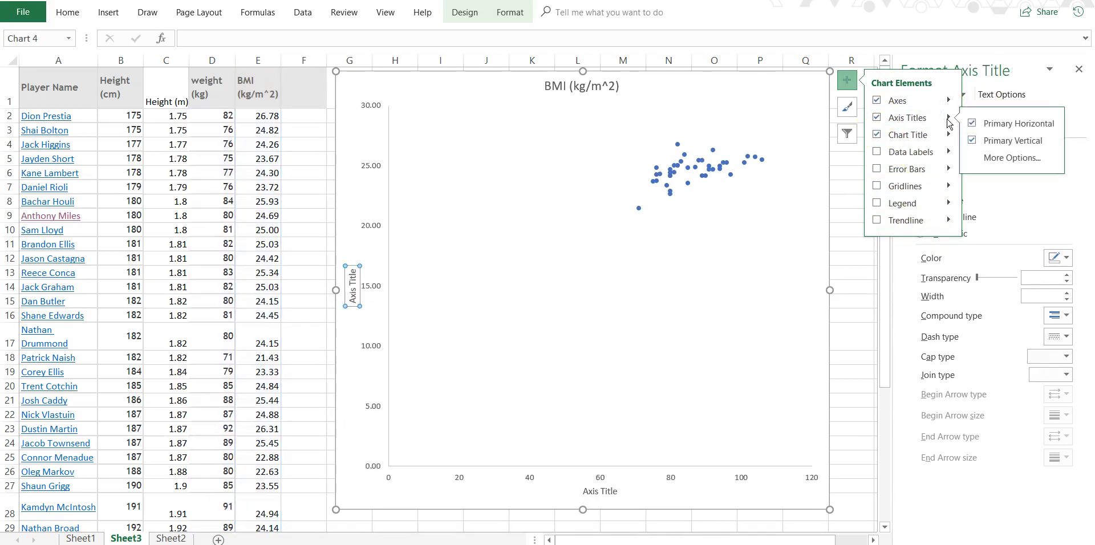
pyautogui.click(948, 118)
pyautogui.click(847, 80)
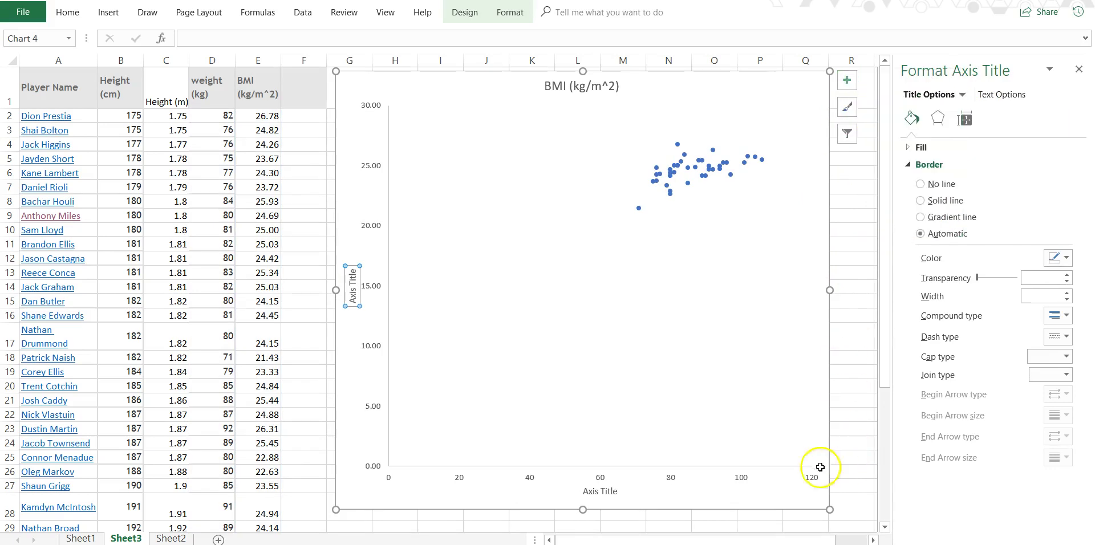
# - Change the horizontal axis title to "Weight (kg)"
pyautogui.click(595, 488)
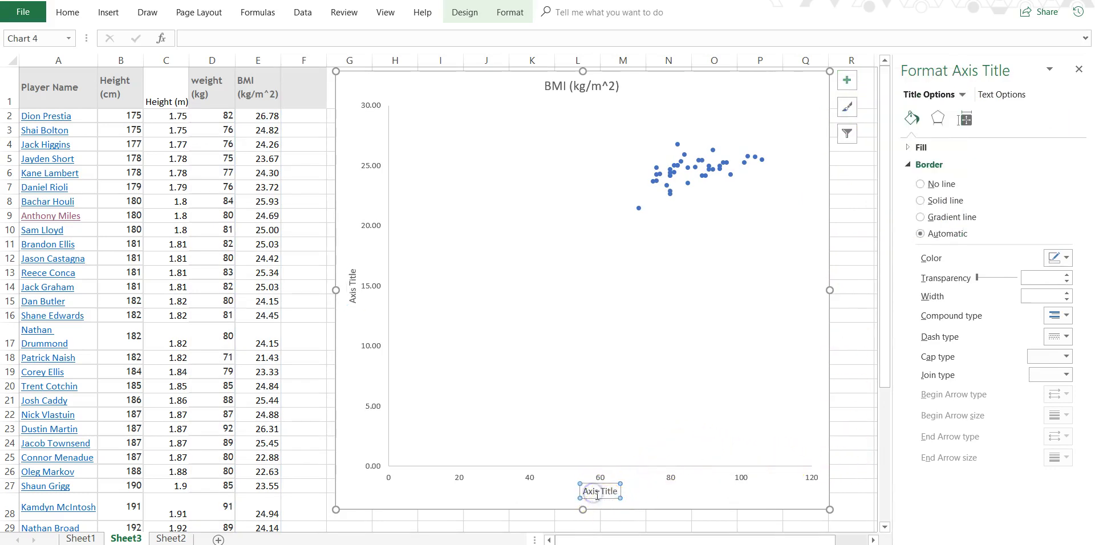
pyautogui.tripleClick(596, 493)
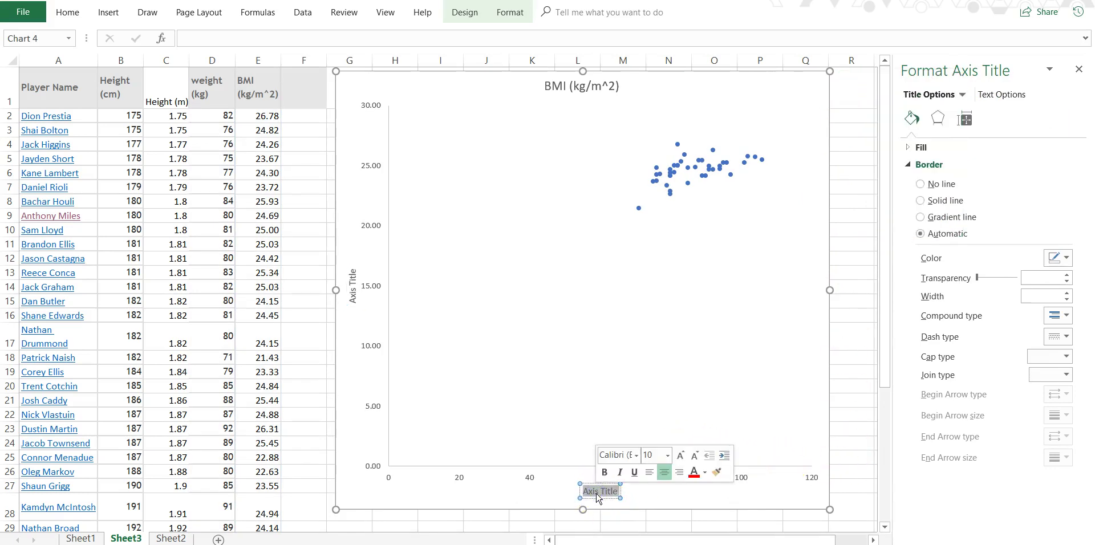
pyautogui.write('Weight')
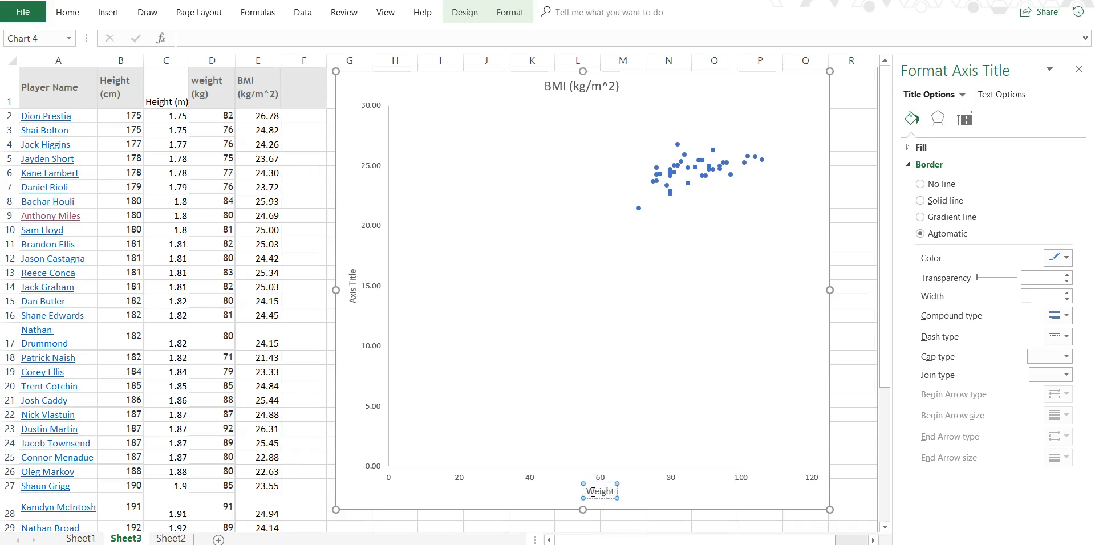
pyautogui.write(' (kg')
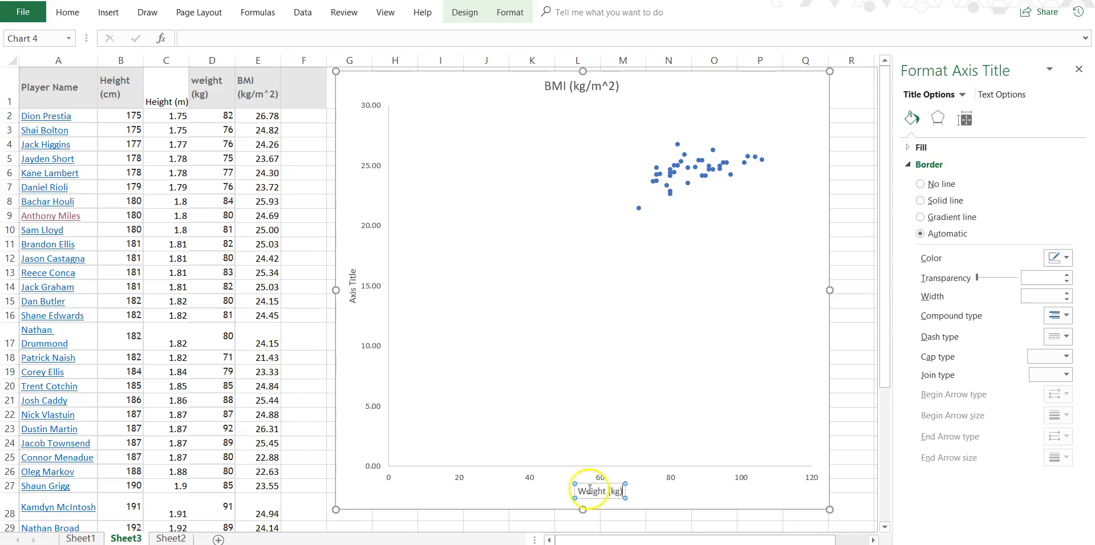
# - Change the vertical axis title to "BMI (kg/m^2)"
pyautogui.click(353, 291)
pyautogui.tripleClick(353, 295)
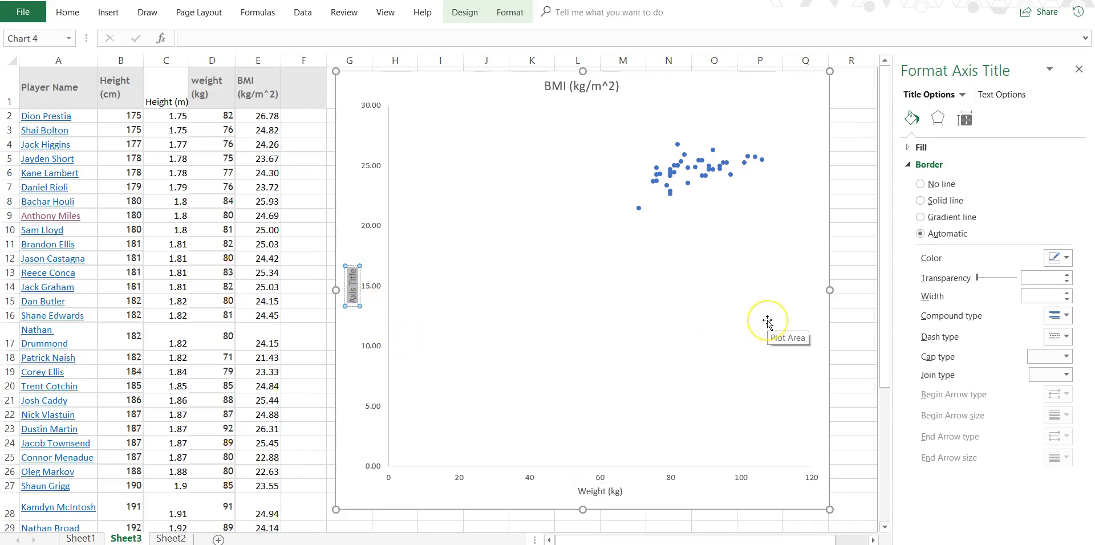
pyautogui.write('BMI')
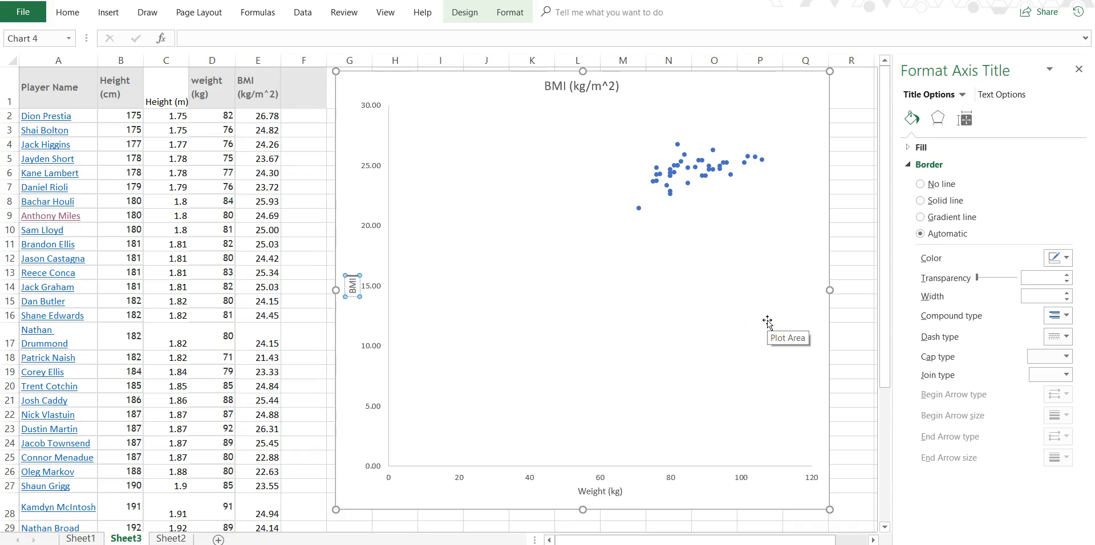
pyautogui.write(' (kg/m^2')
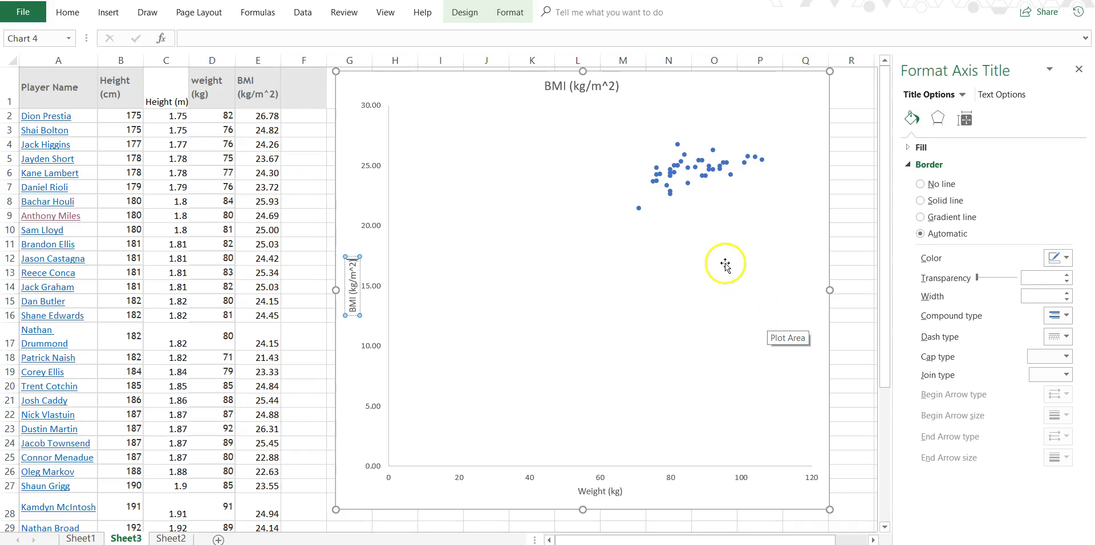
pyautogui.click(631, 90)
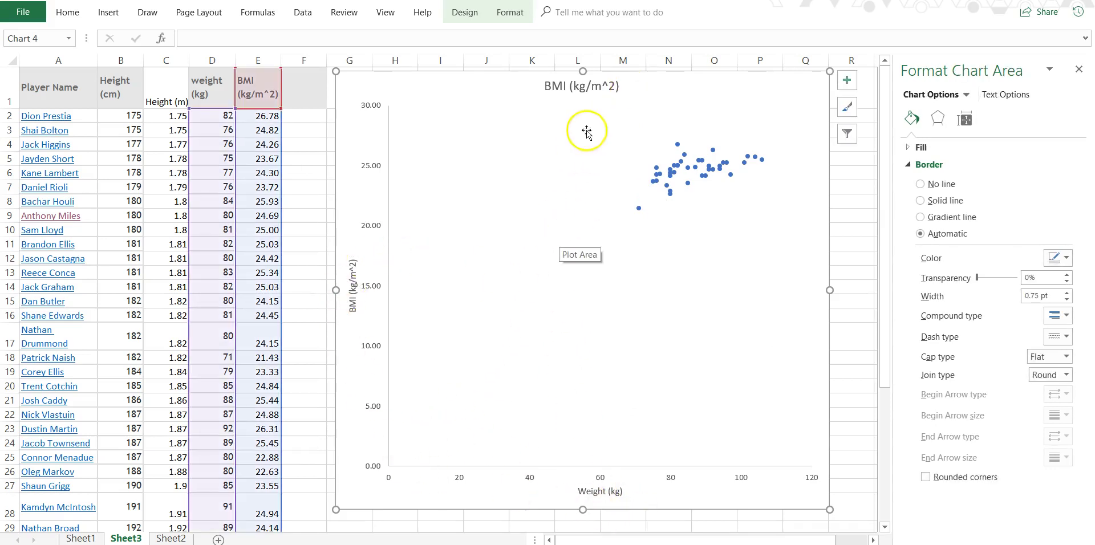
# - Replace the chart title with "BMI vs Weight of NMFC Players"
pyautogui.click(606, 89)
pyautogui.click(606, 87)
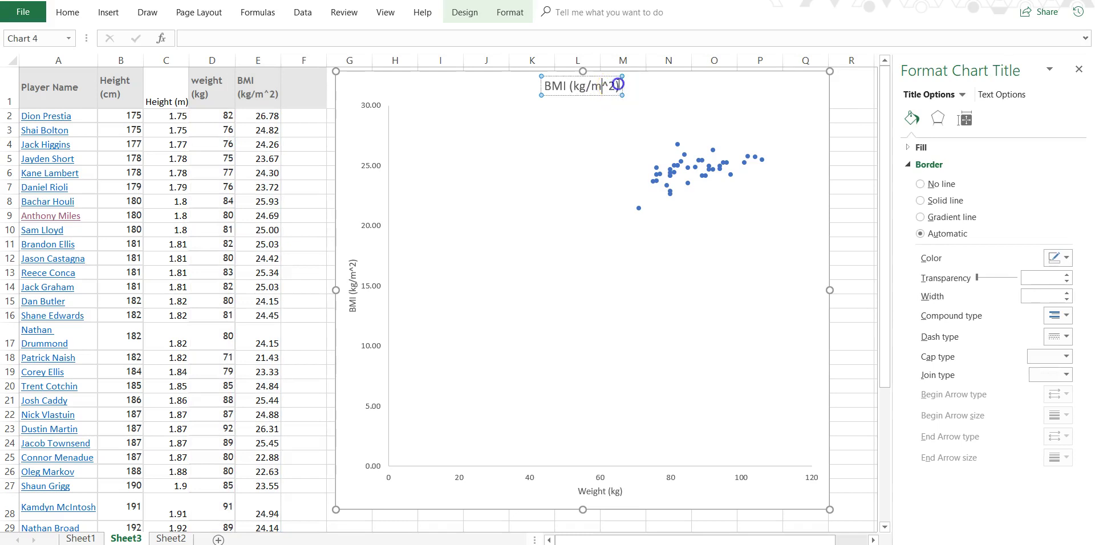
pyautogui.moveTo(621, 87); pyautogui.dragTo(533, 89)
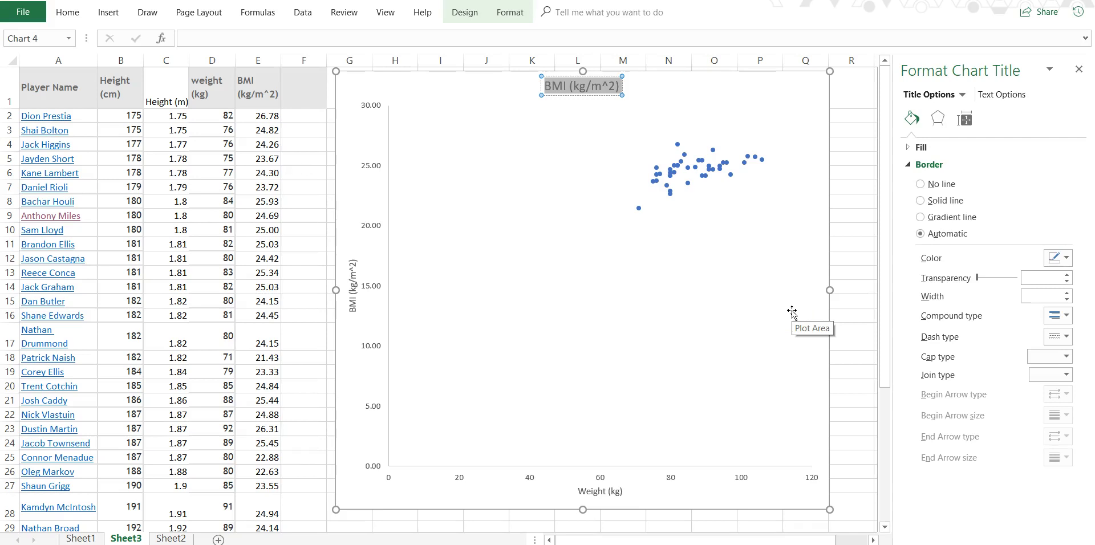
pyautogui.write('BMI vs')
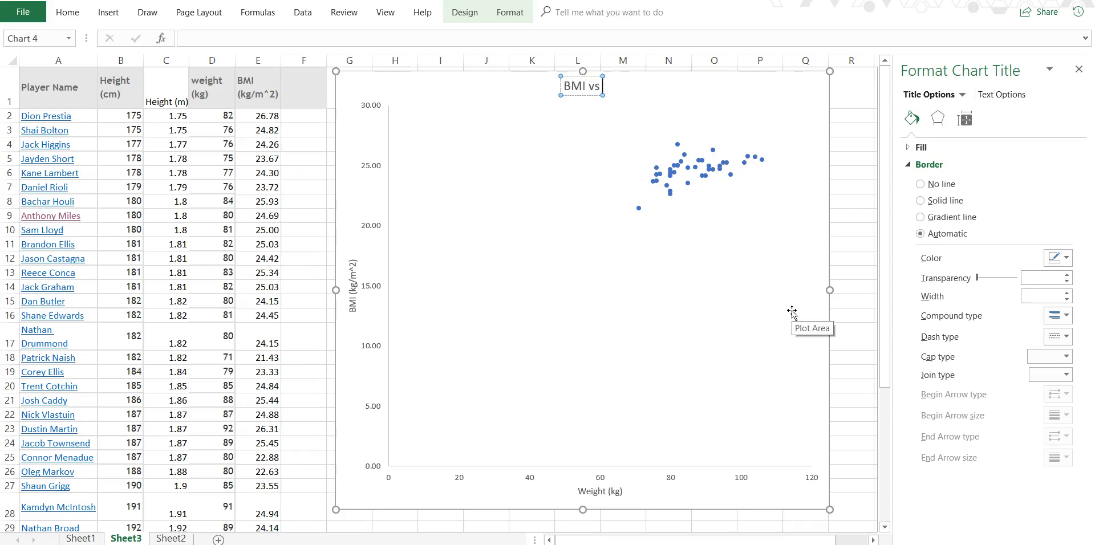
pyautogui.write('ight')
pyautogui.click(786, 305)
pyautogui.write('.')
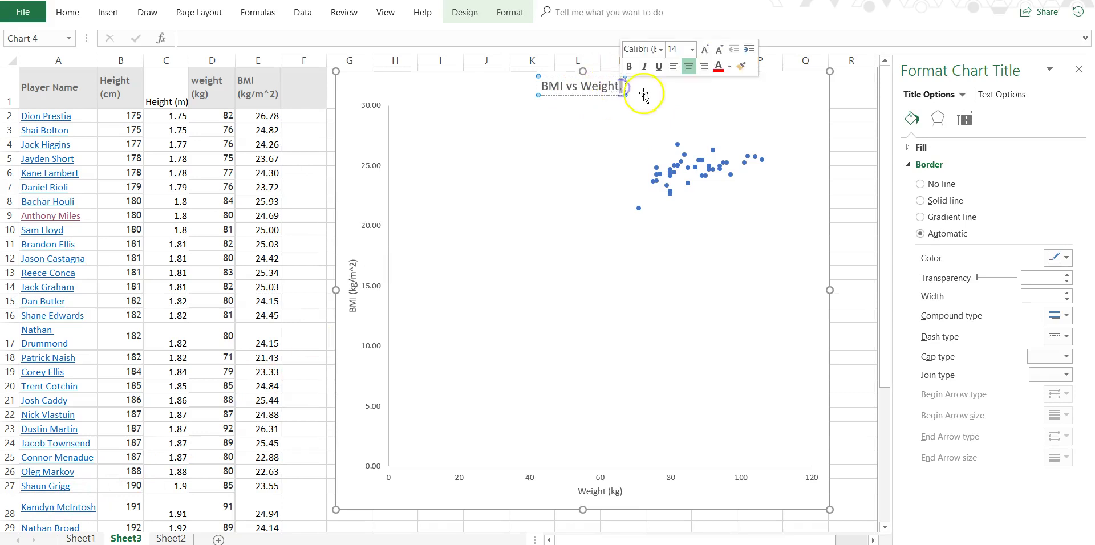
pyautogui.press('BackSpace')
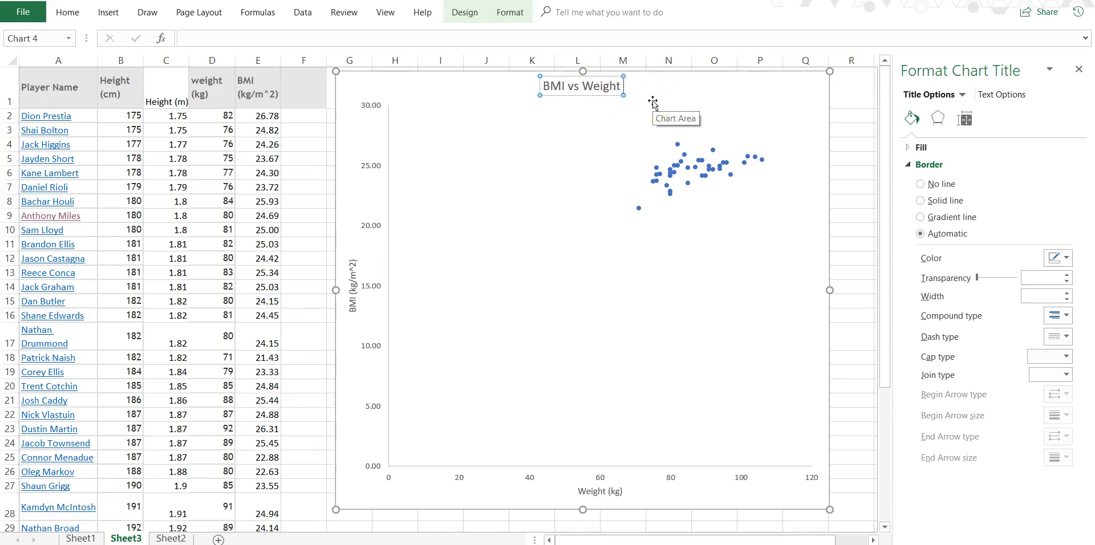
pyautogui.write('of')
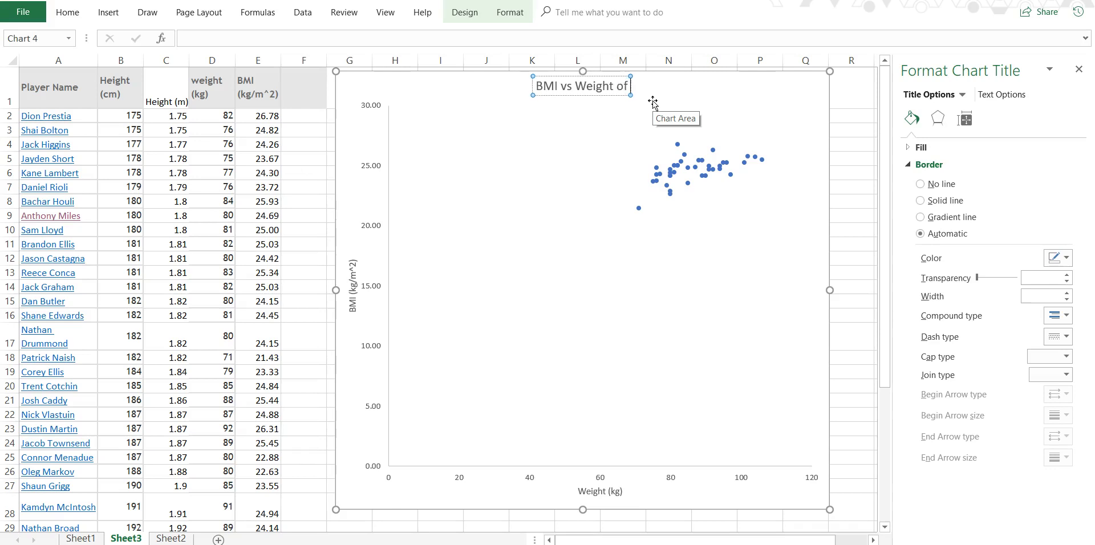
pyautogui.write(' NMF')
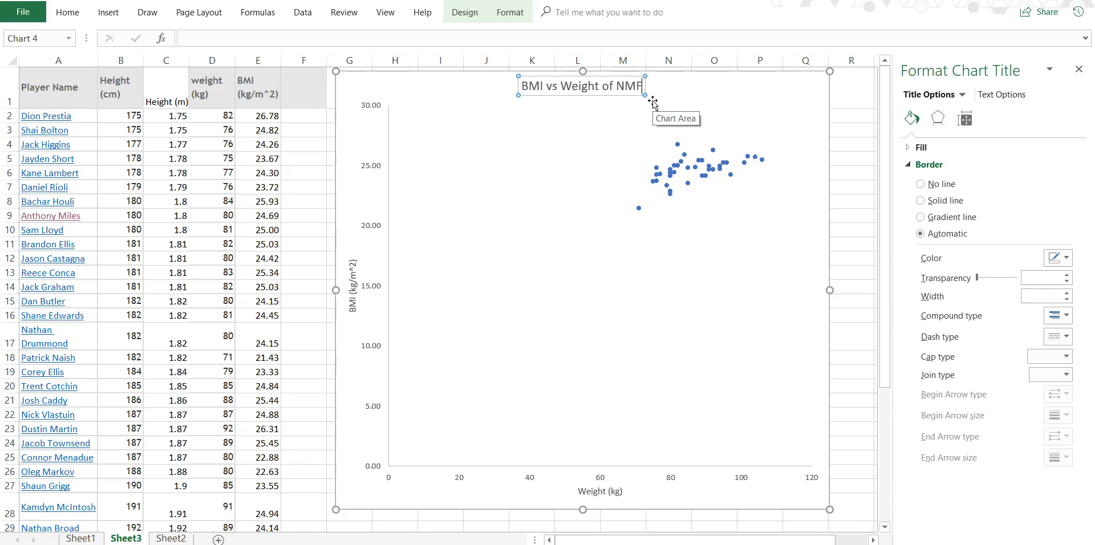
pyautogui.write('C Players')
pyautogui.click(628, 200)
pyautogui.click(575, 85)
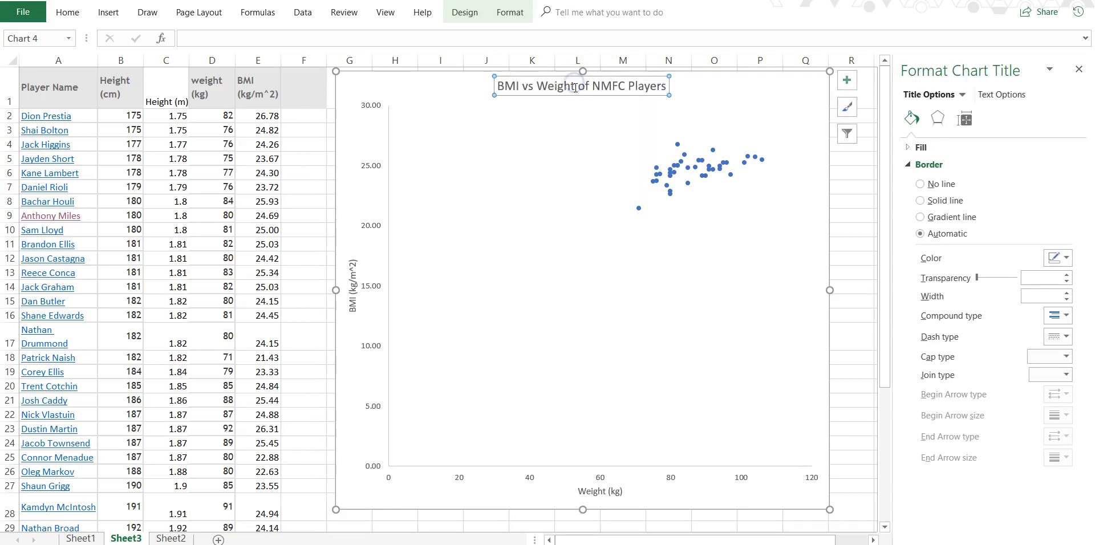
pyautogui.moveTo(575, 87); pyautogui.dragTo(499, 95)
pyautogui.click(463, 223)
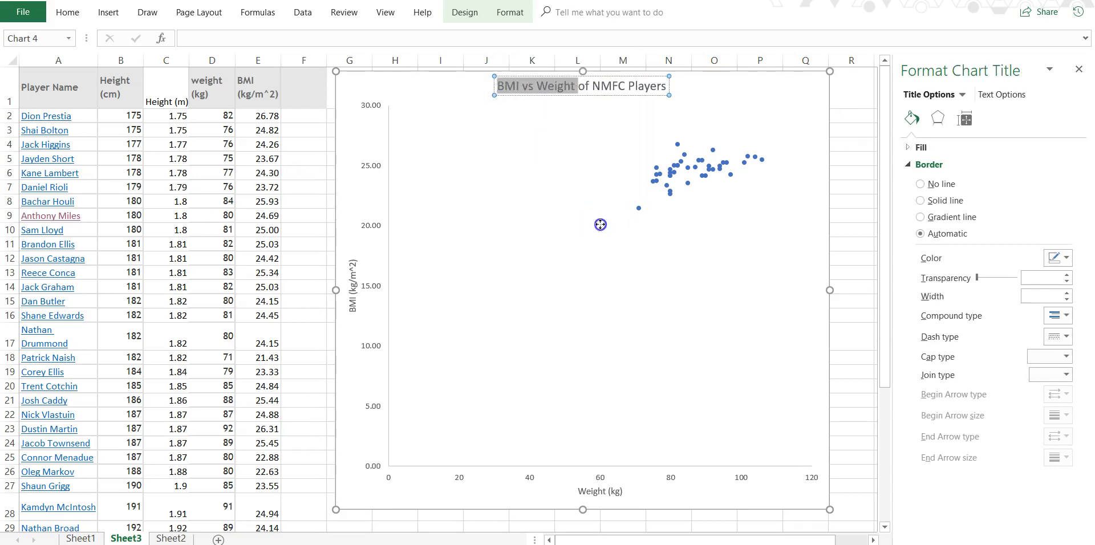
pyautogui.click(678, 92)
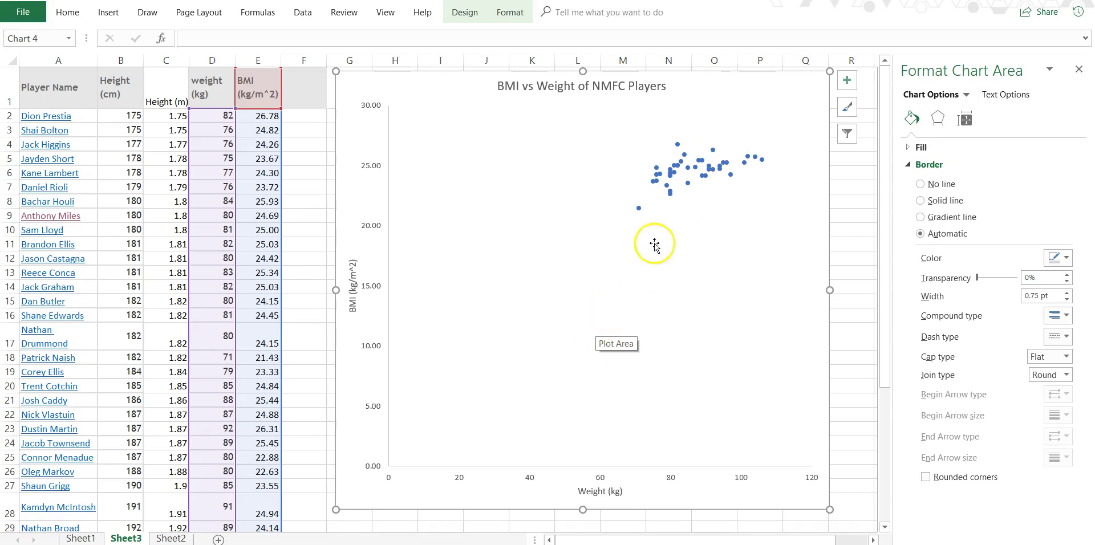
pyautogui.click(850, 81)
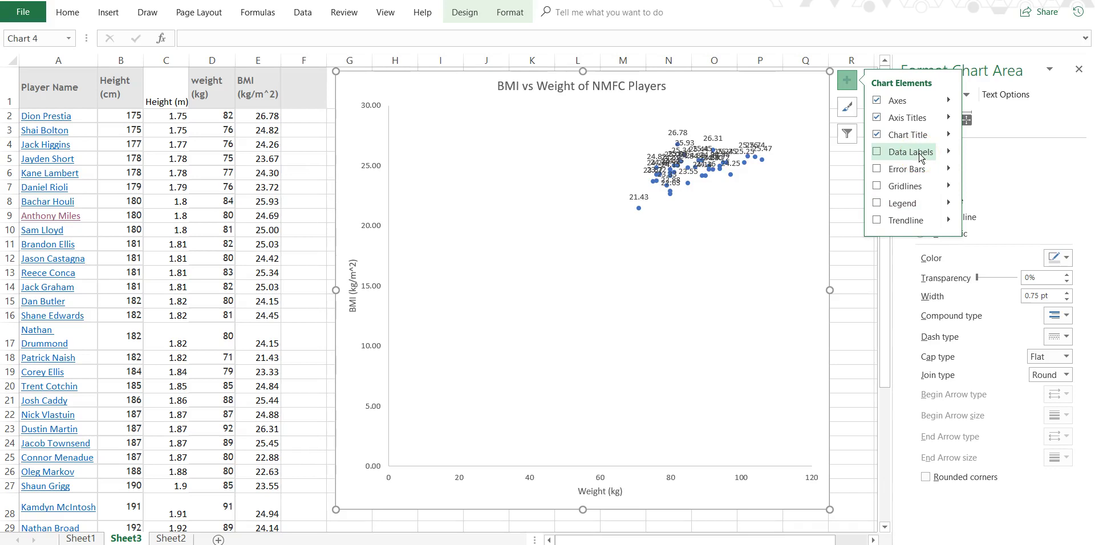
# - Set the minimum bound of the horizontal weight axis to 60
pyautogui.click(673, 480)
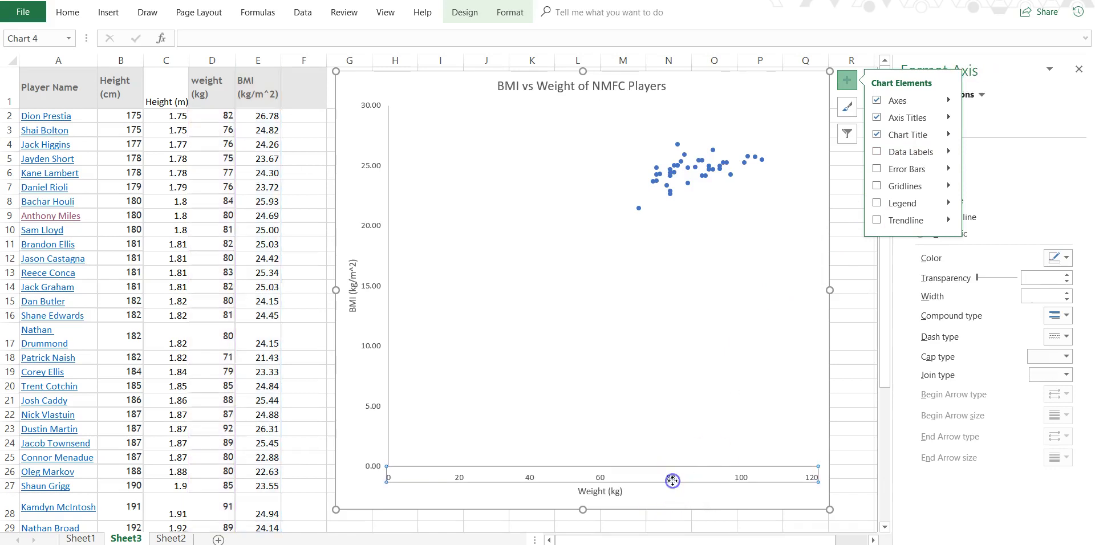
pyautogui.click(847, 80)
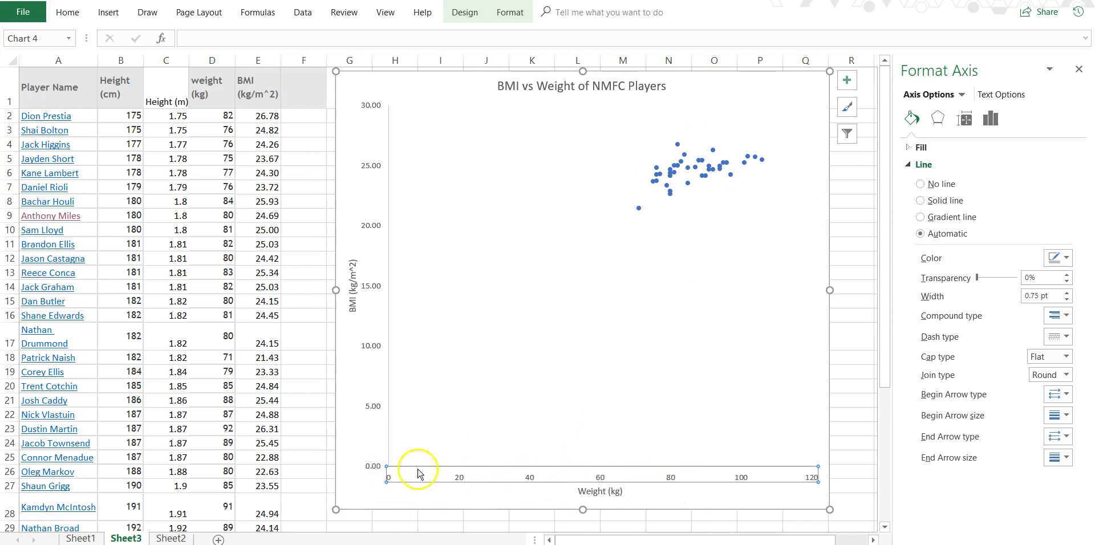
pyautogui.rightClick(603, 480)
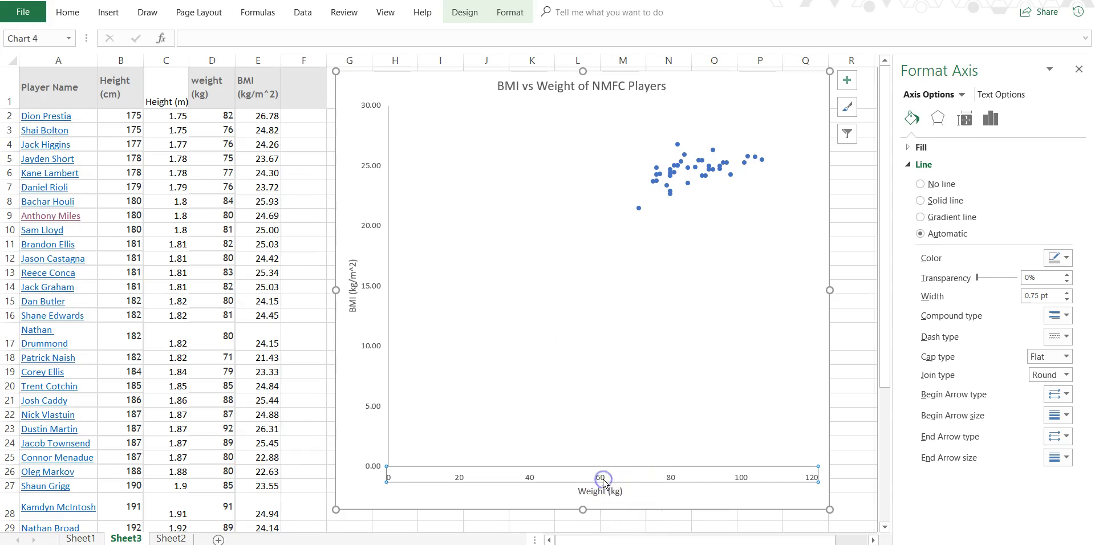
pyautogui.click(991, 119)
pyautogui.click(908, 150)
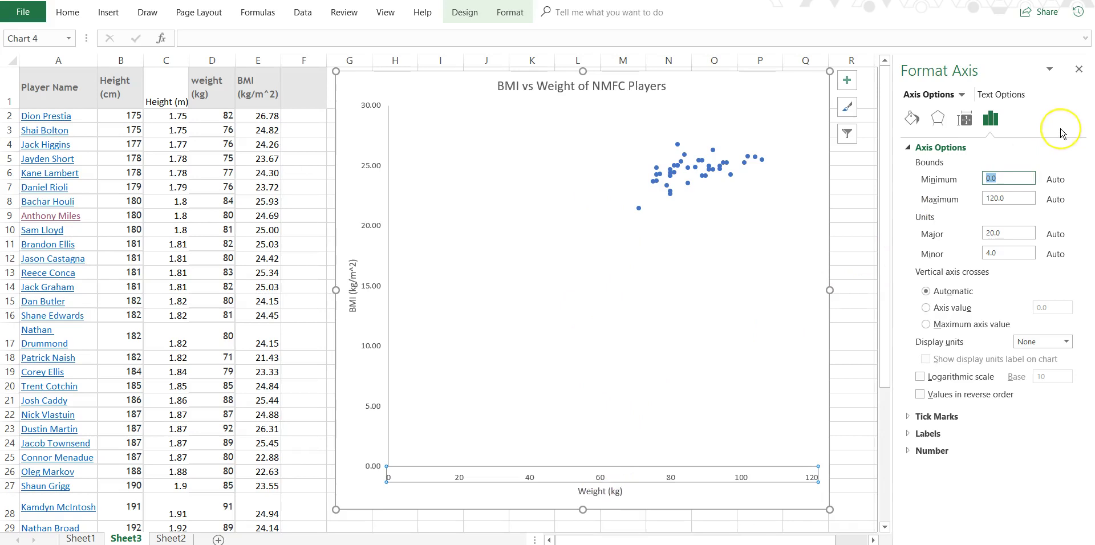
pyautogui.press('Return')
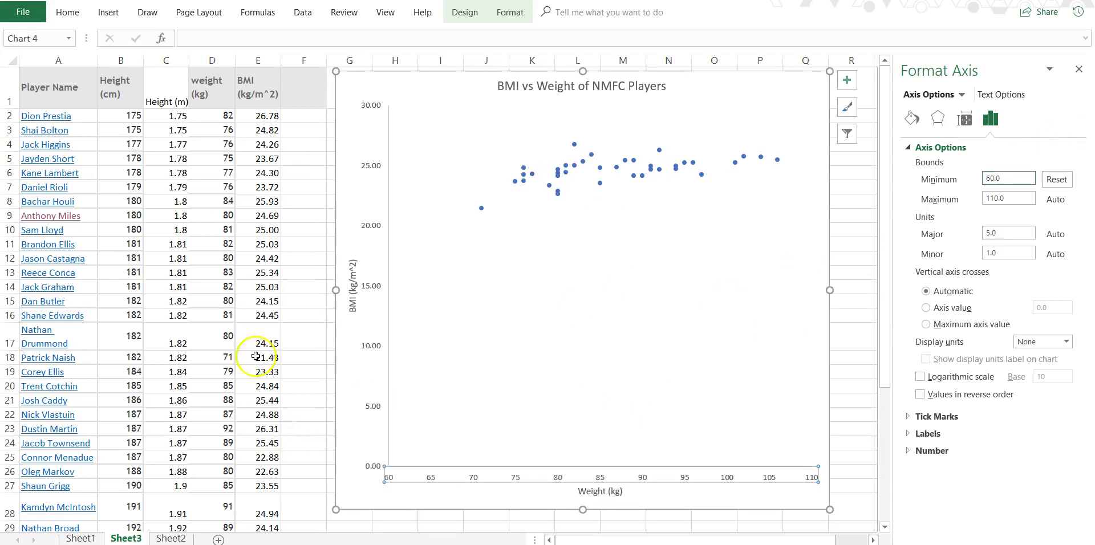
# - Set the minimum bound of the vertical BMI axis to 20
pyautogui.click(376, 226)
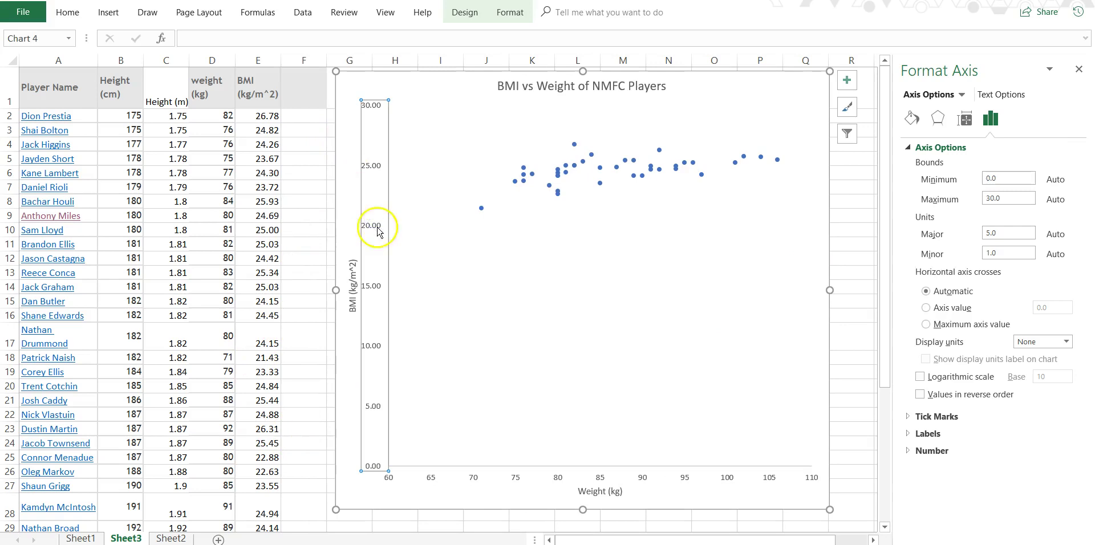
pyautogui.click(1010, 178)
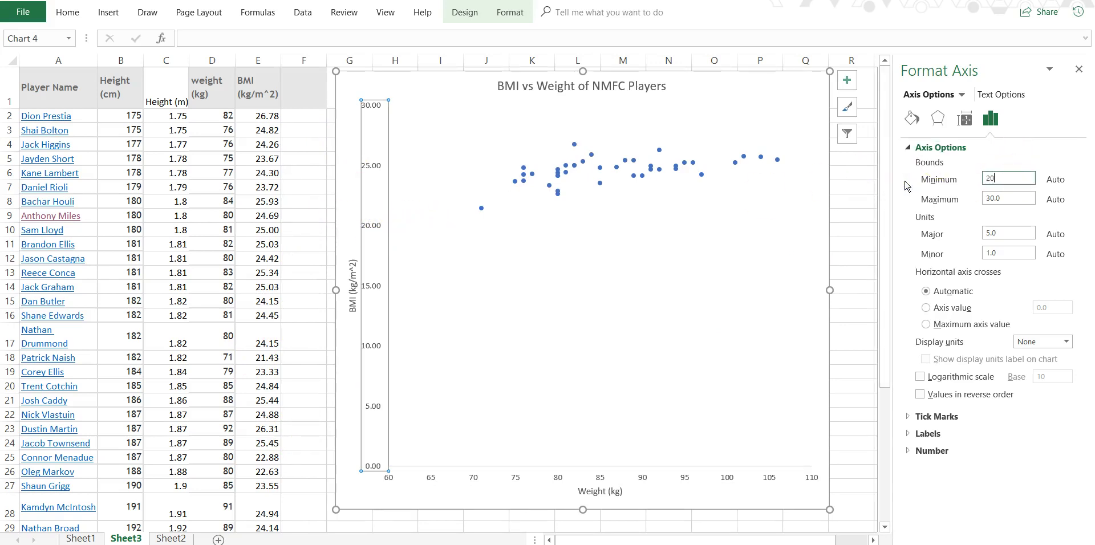
pyautogui.write('20')
pyautogui.press('Return')
pyautogui.click(802, 166)
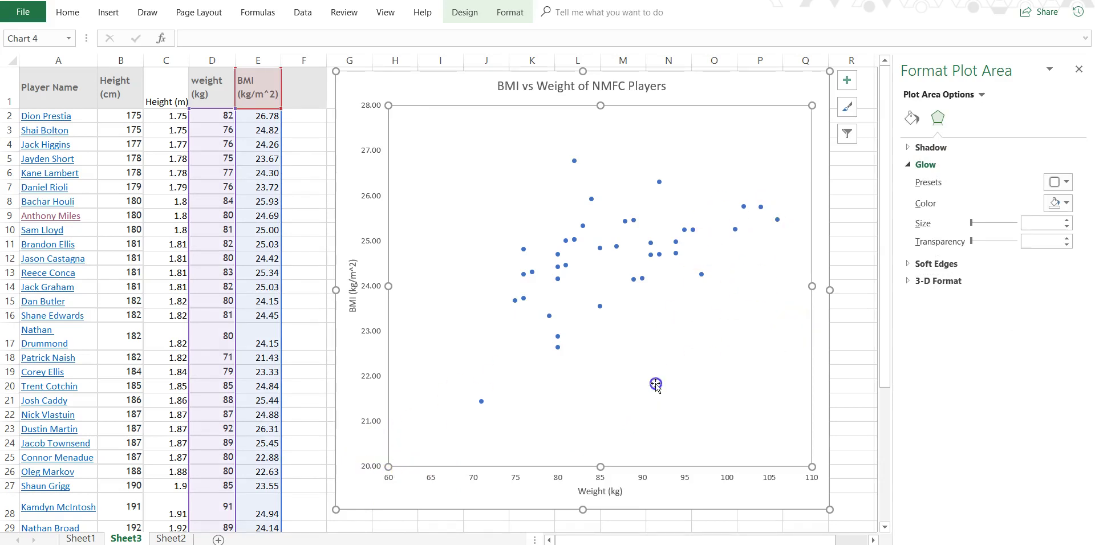
pyautogui.click(686, 500)
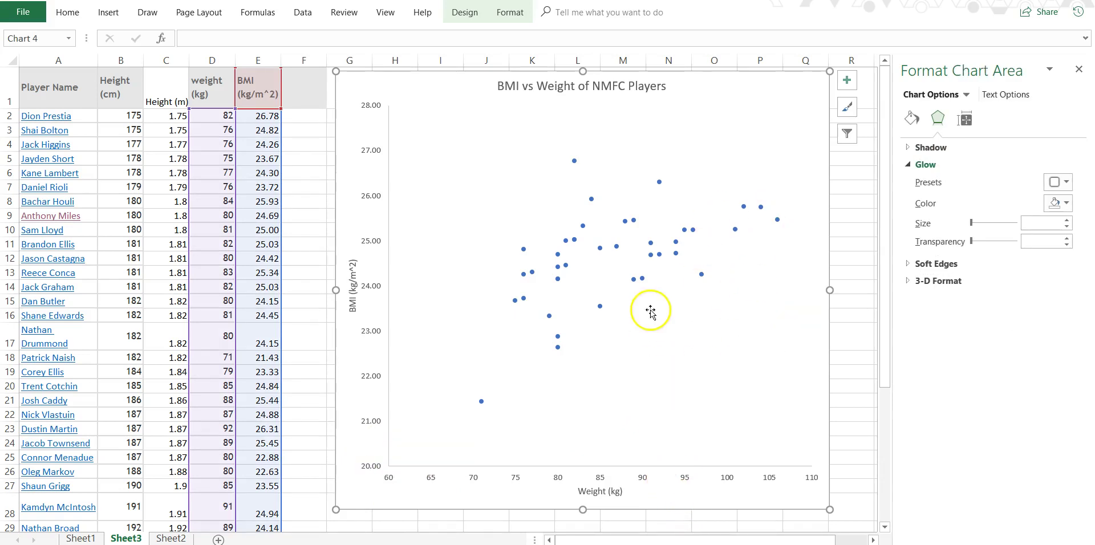
# - Open the line and marker formatting options of the scatter chart's data series
pyautogui.click(642, 279)
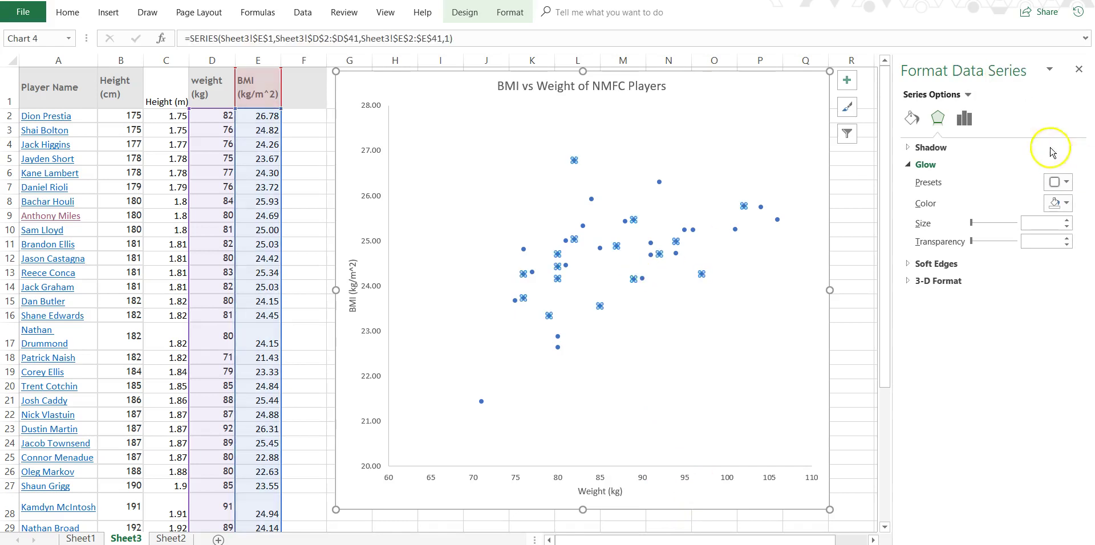
pyautogui.click(912, 120)
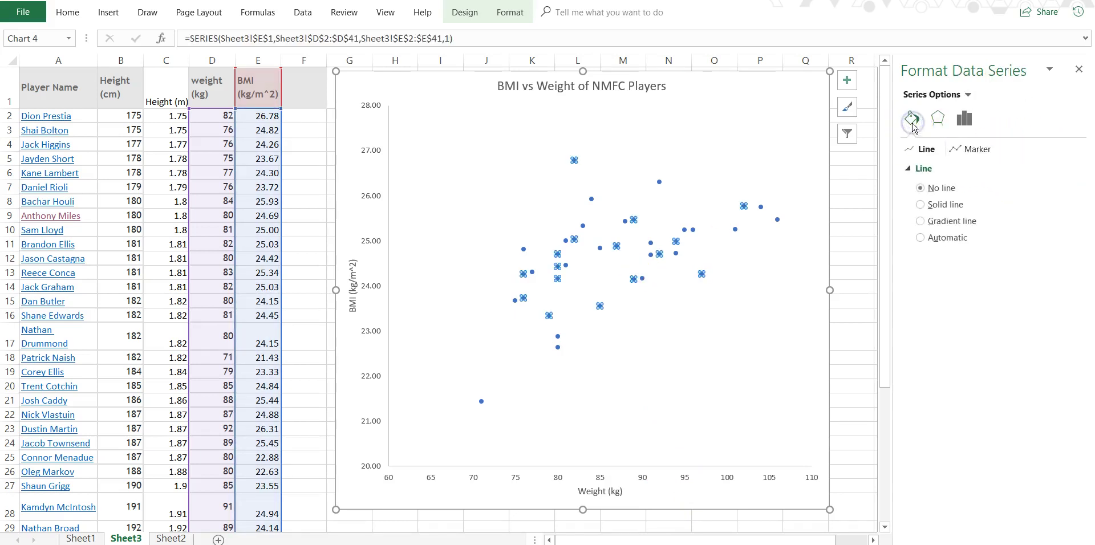